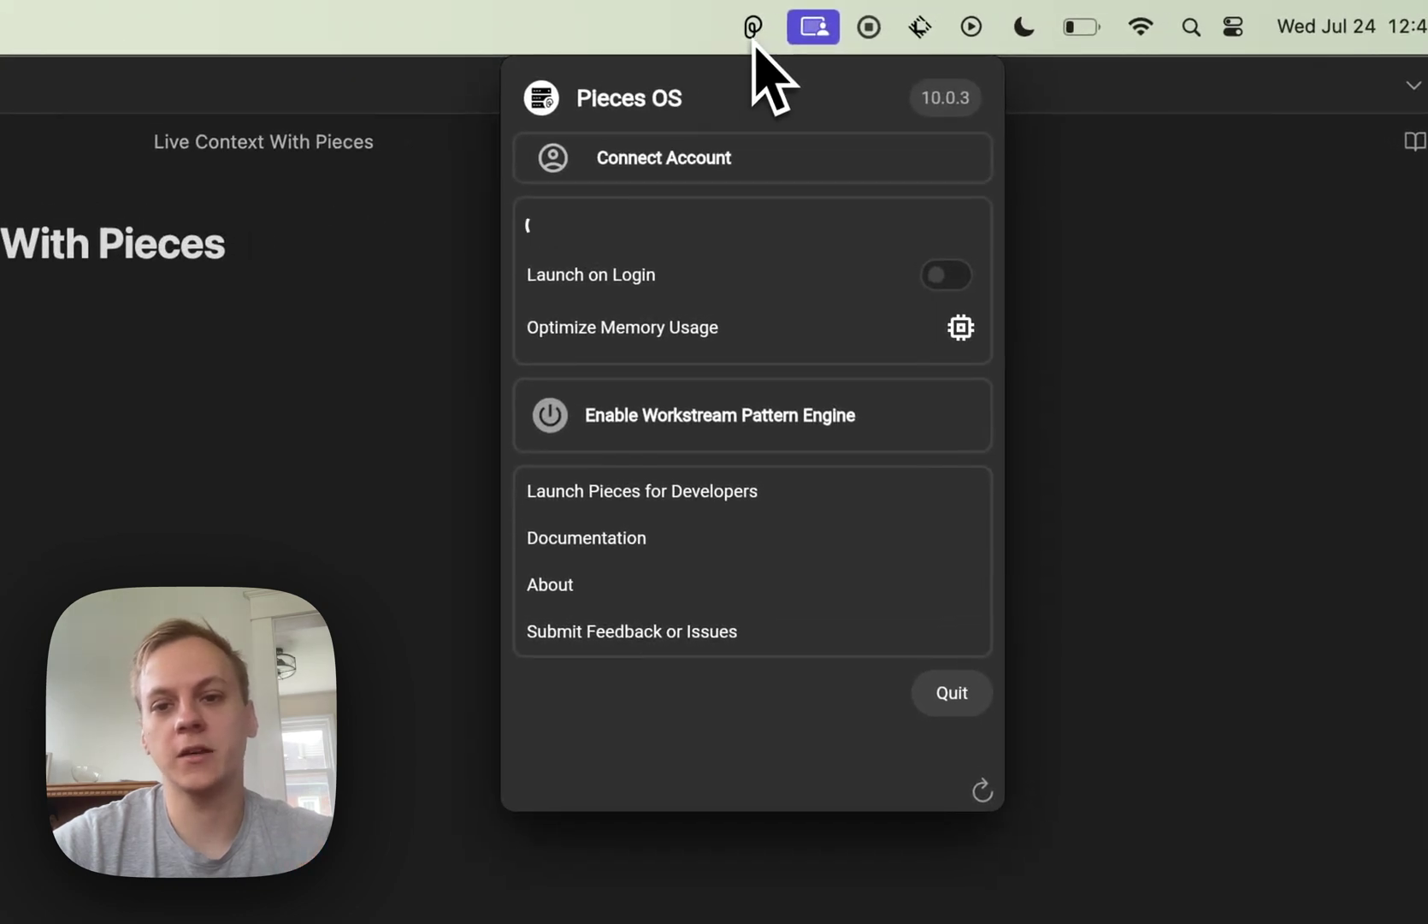
# Enable the Workstream Pattern Engine in Pieces OS and close its menu back to the Obsidian note.
pyautogui.click(648, 432)
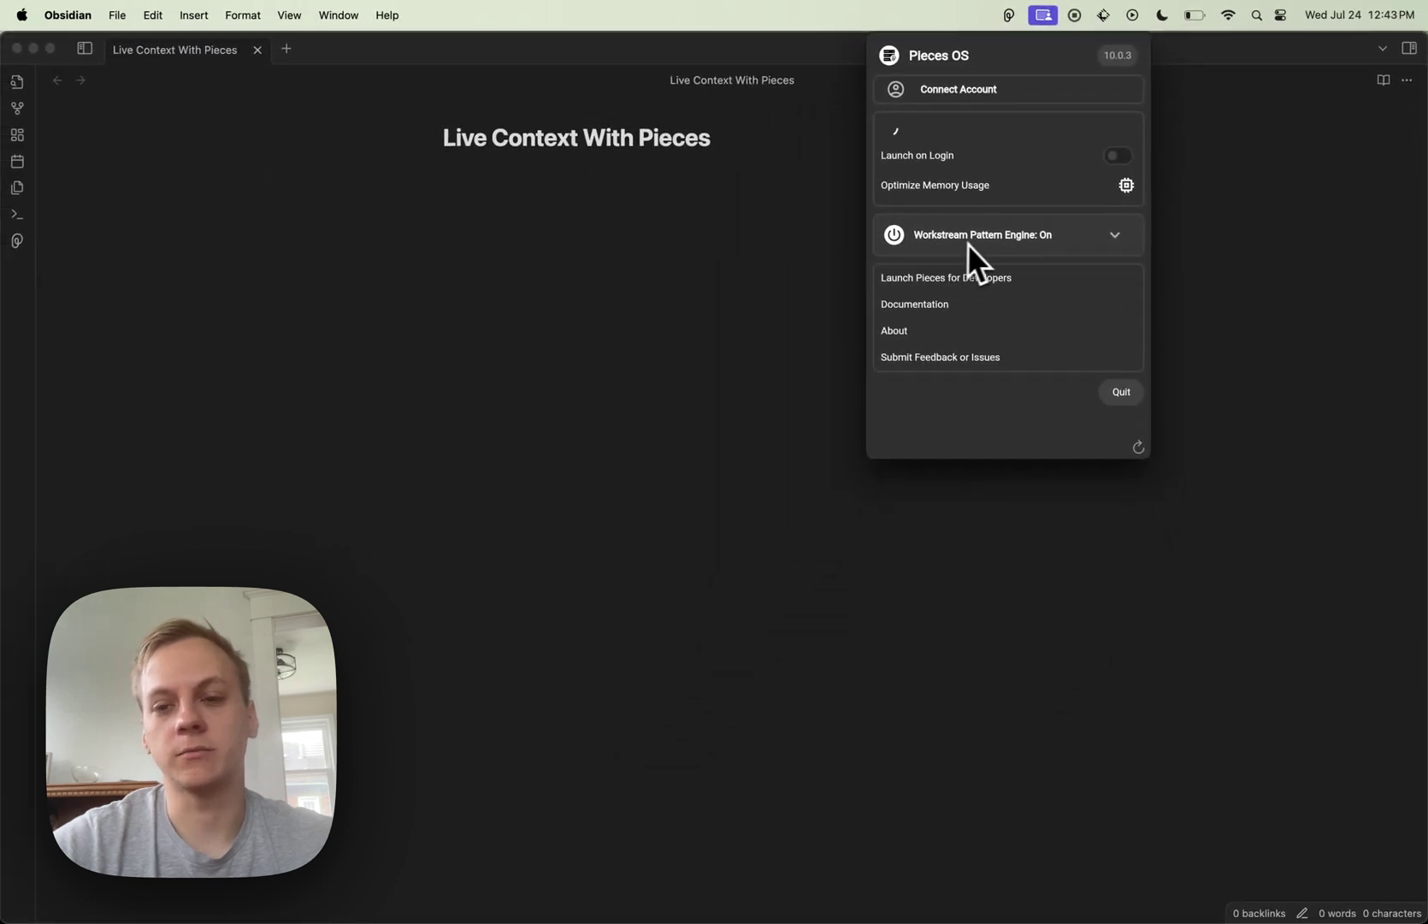
pyautogui.click(831, 254)
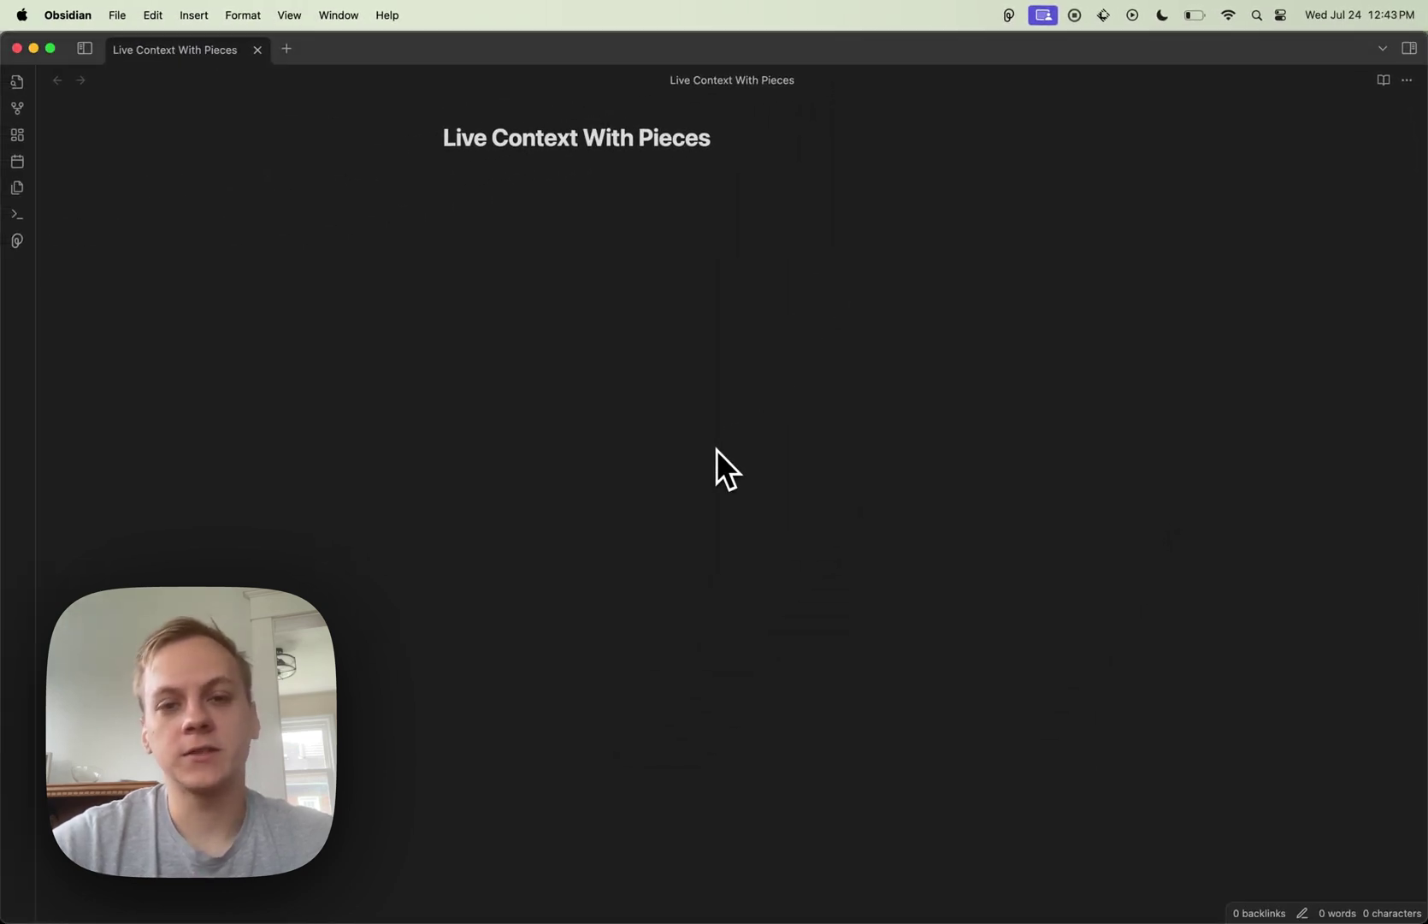
# Switch to the VS Code window showing the pieces-raycast package.json.
pyautogui.hotkey('ctrl', 'Up')
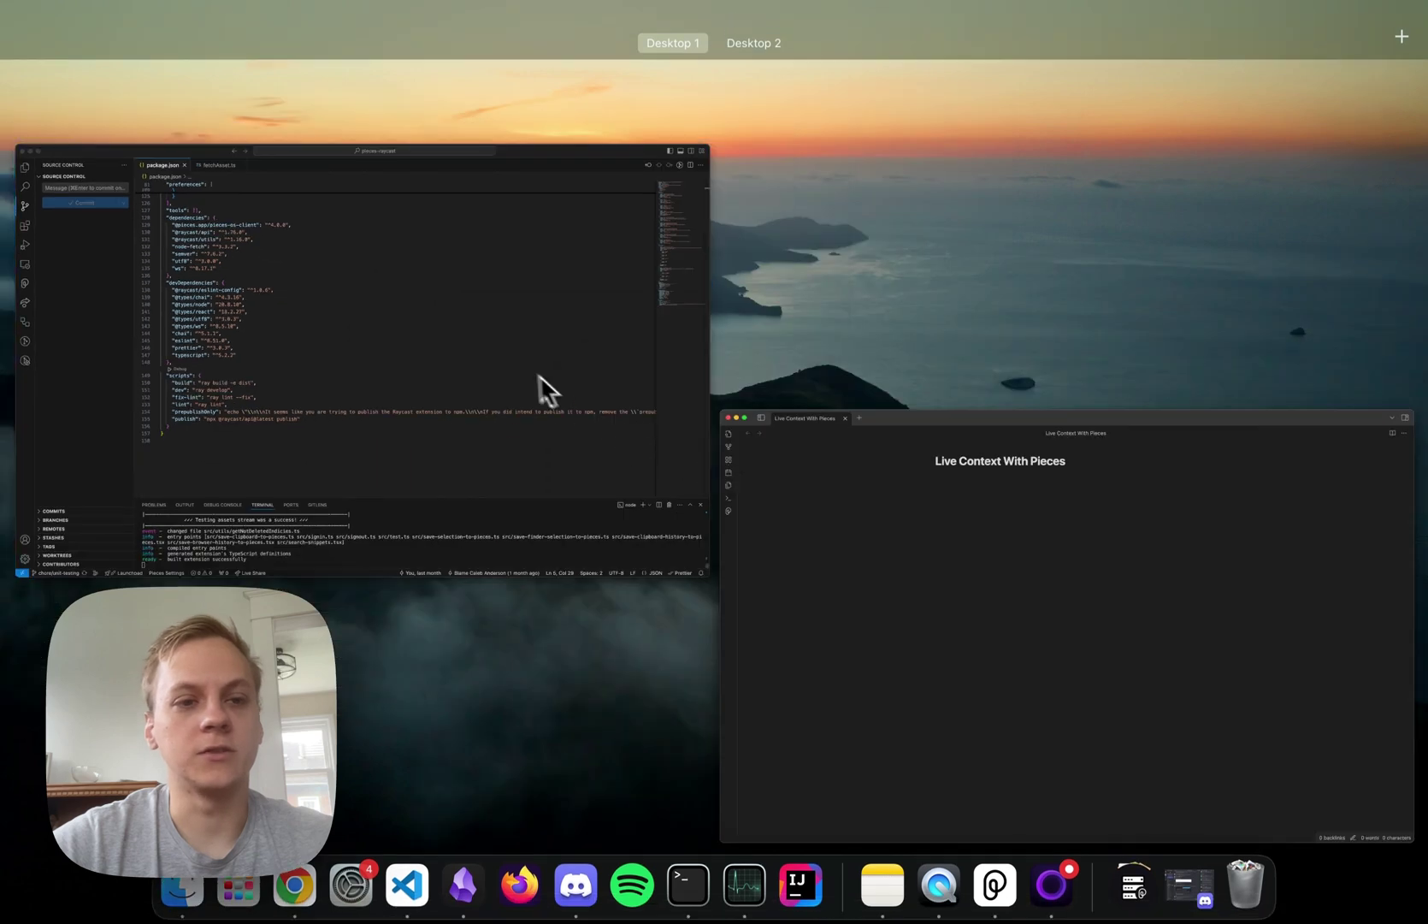
pyautogui.click(539, 374)
pyautogui.scroll(15, 518, 365)
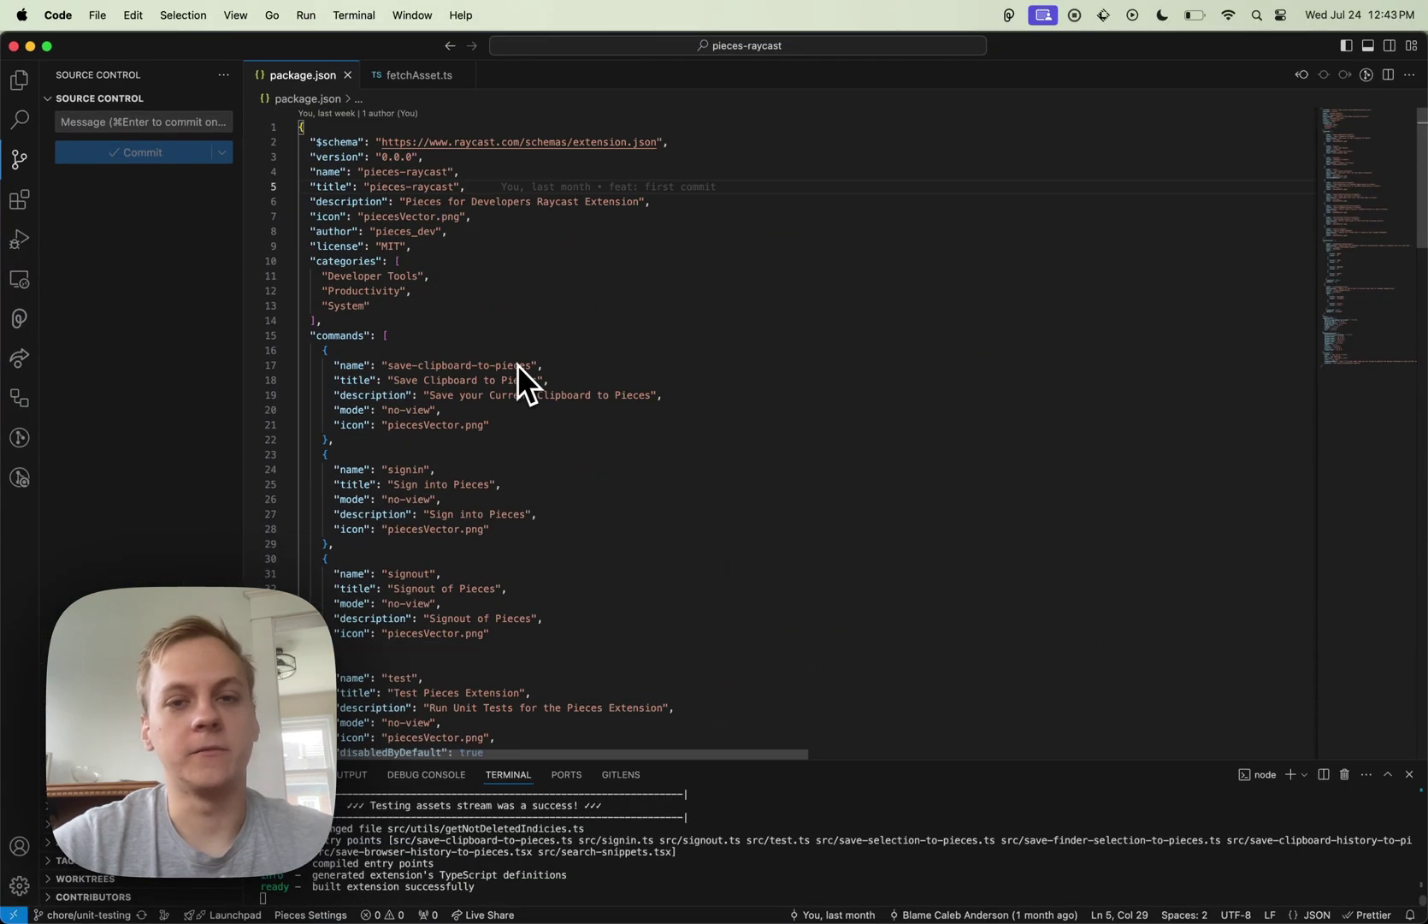
pyautogui.moveTo(641, 393)
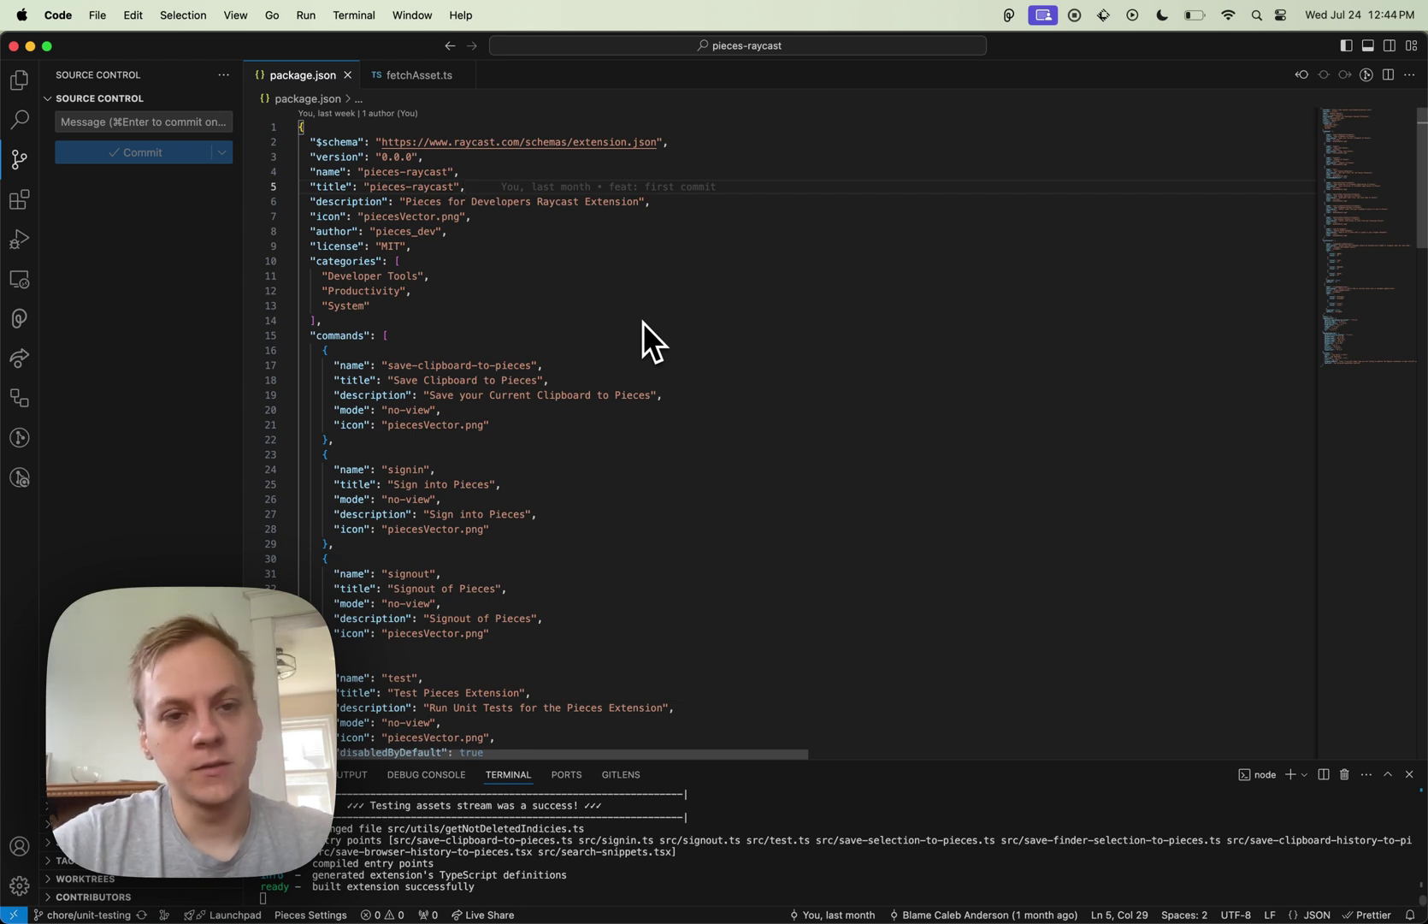
# Read down through package.json's extension commands and preferences, then scroll back up.
pyautogui.scroll(-5, 644, 322)
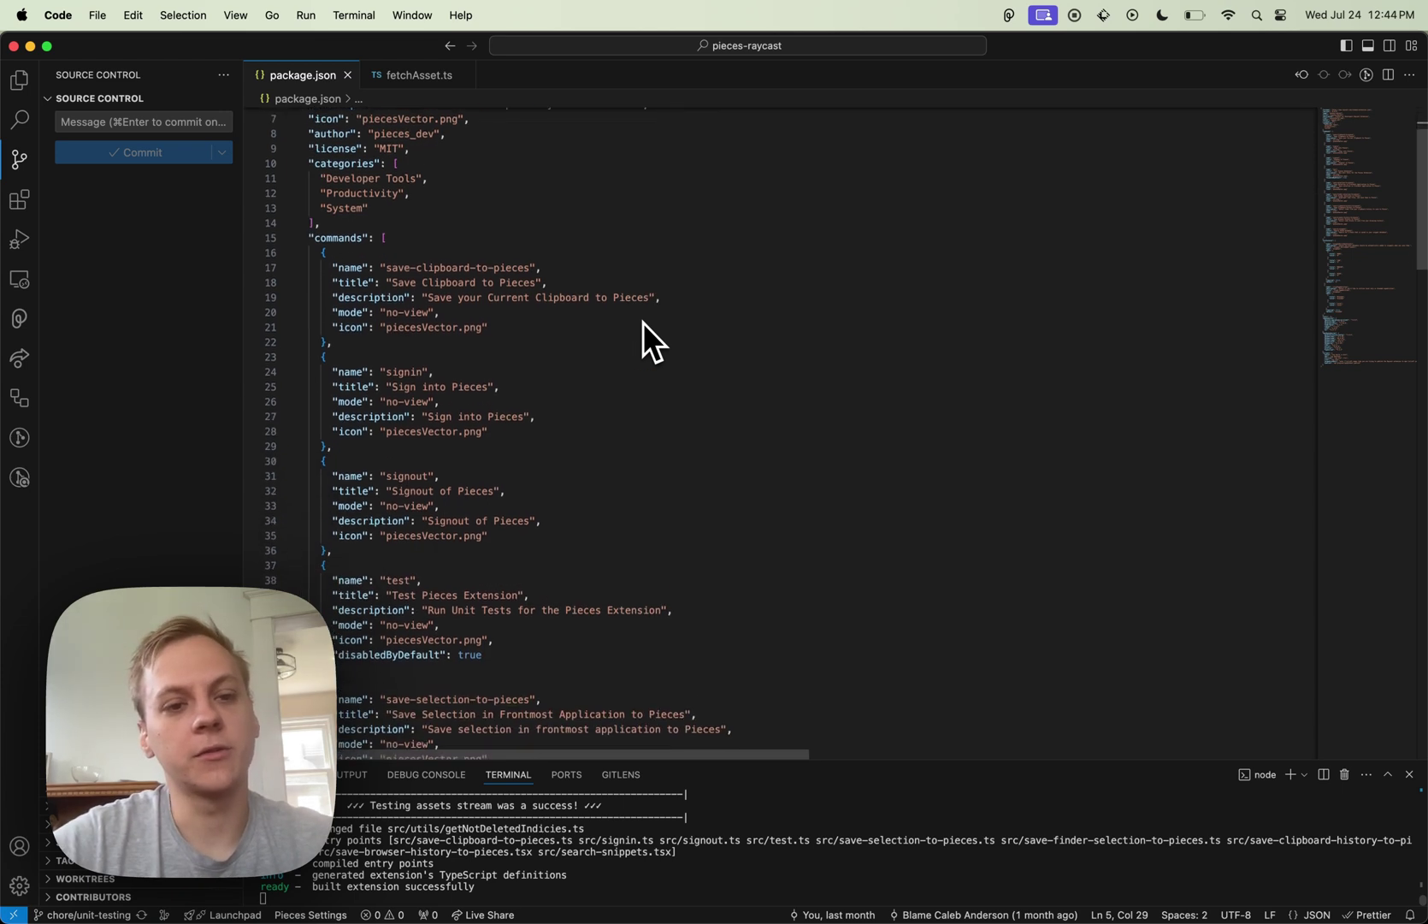
pyautogui.scroll(-4, 643, 322)
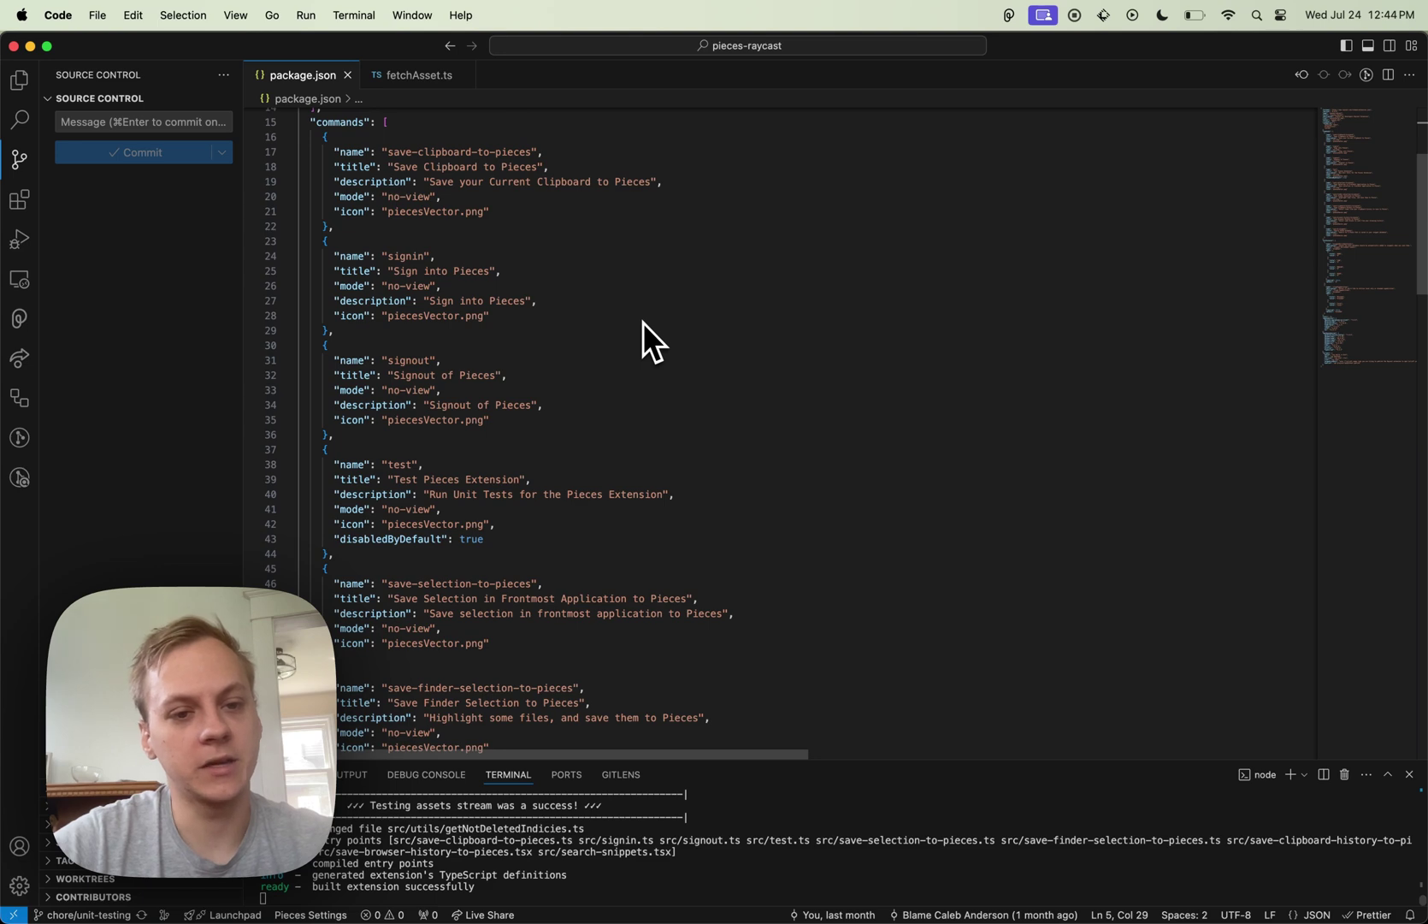
pyautogui.scroll(-2, 643, 322)
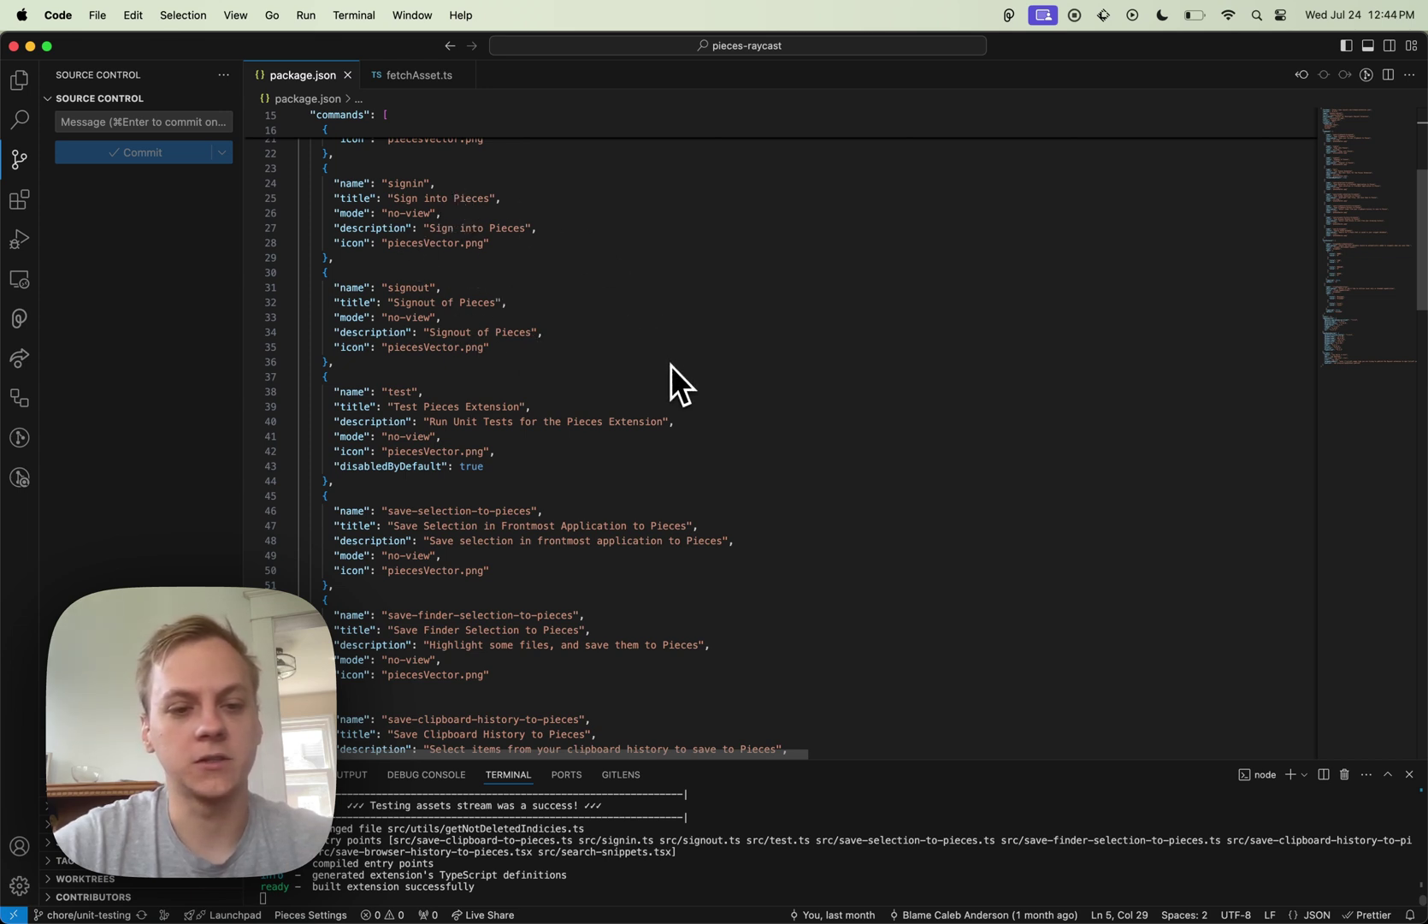
pyautogui.scroll(-10, 670, 365)
pyautogui.scroll(-8, 671, 366)
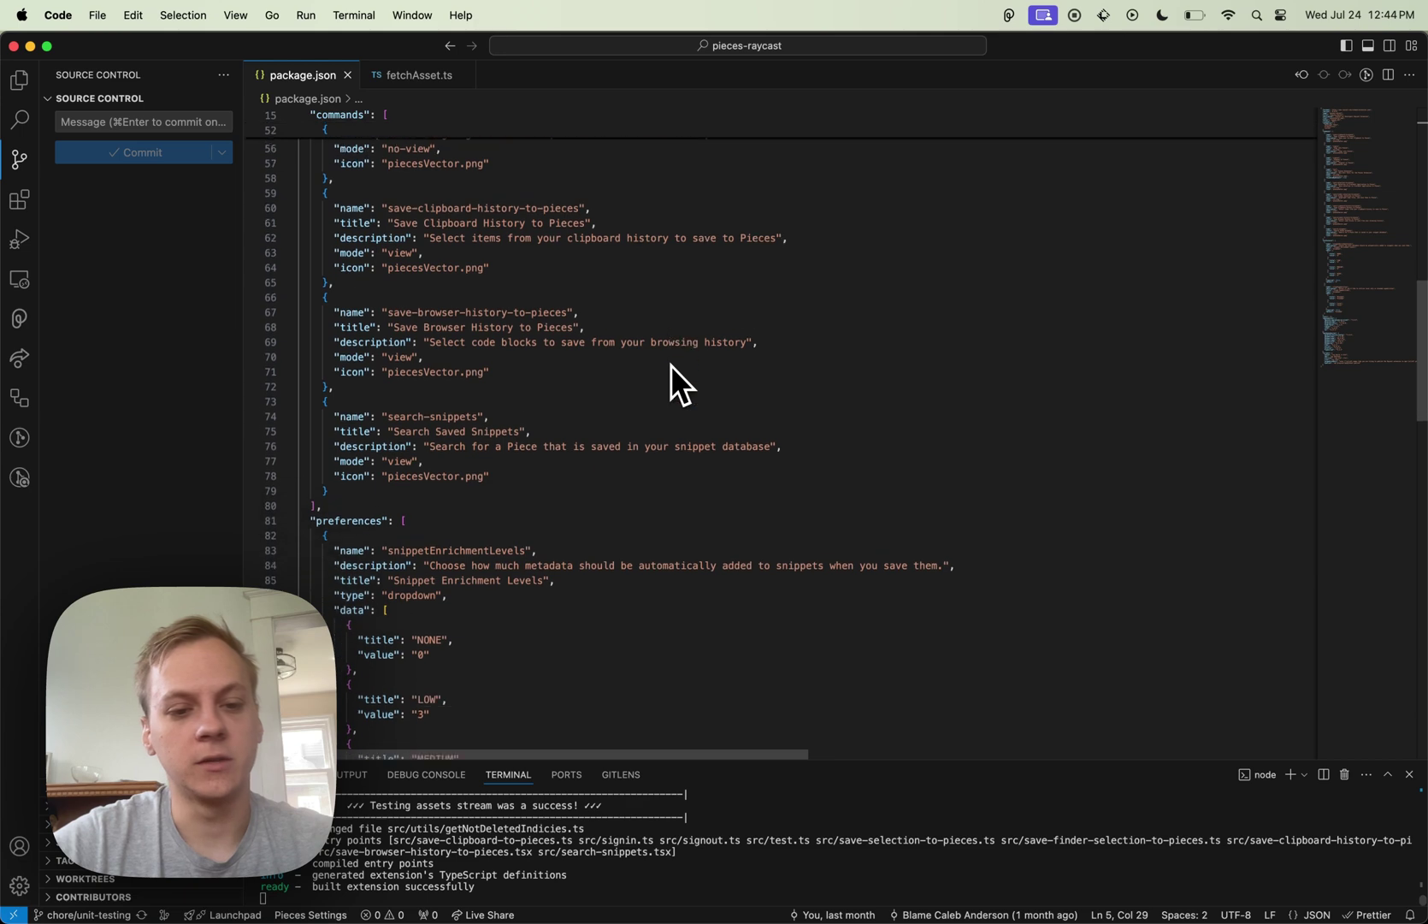
pyautogui.scroll(-3, 671, 365)
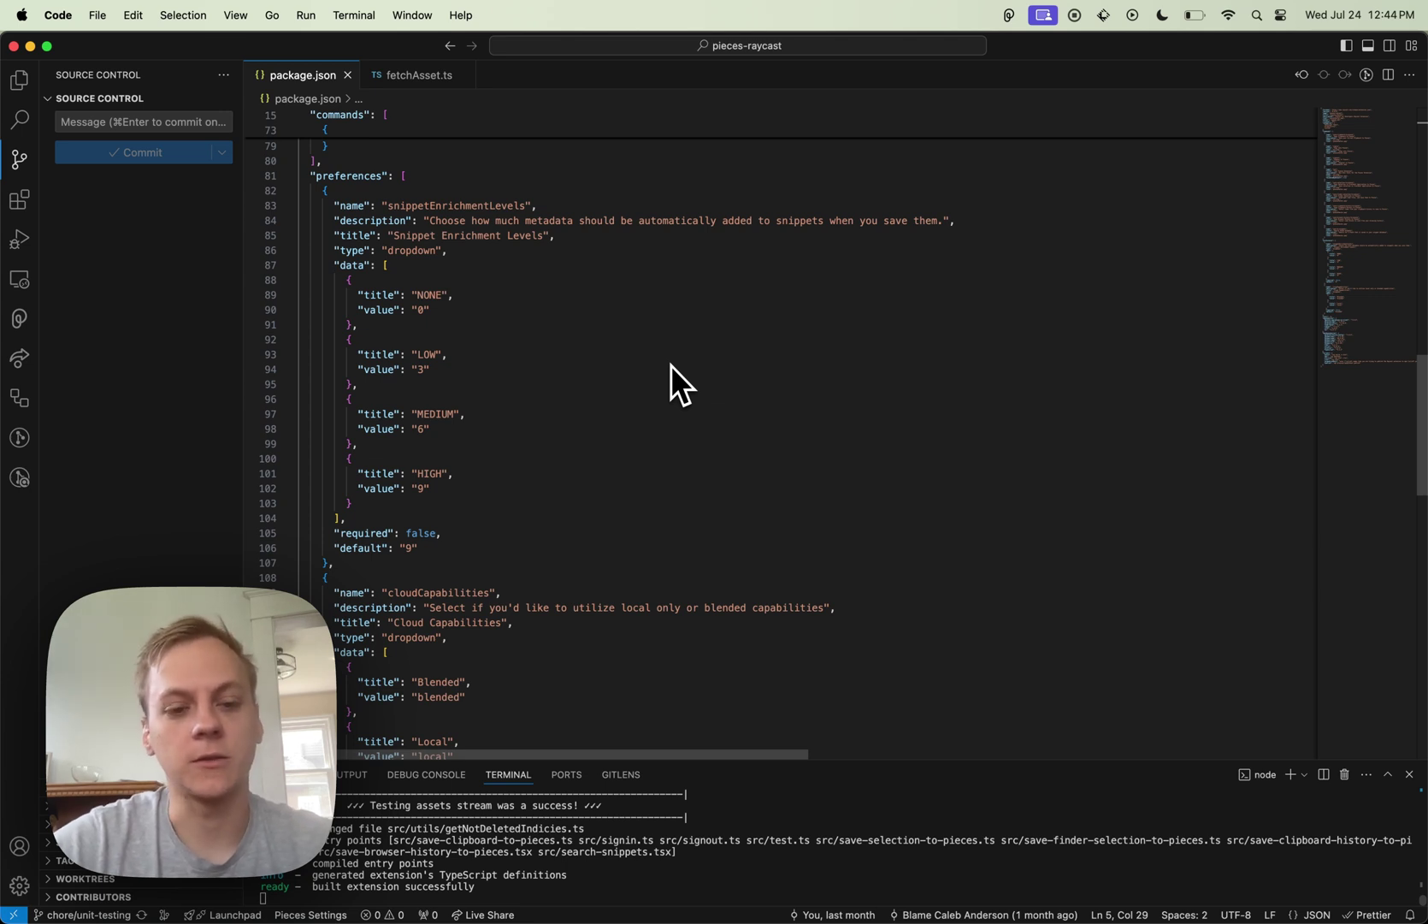
pyautogui.scroll(-10, 671, 365)
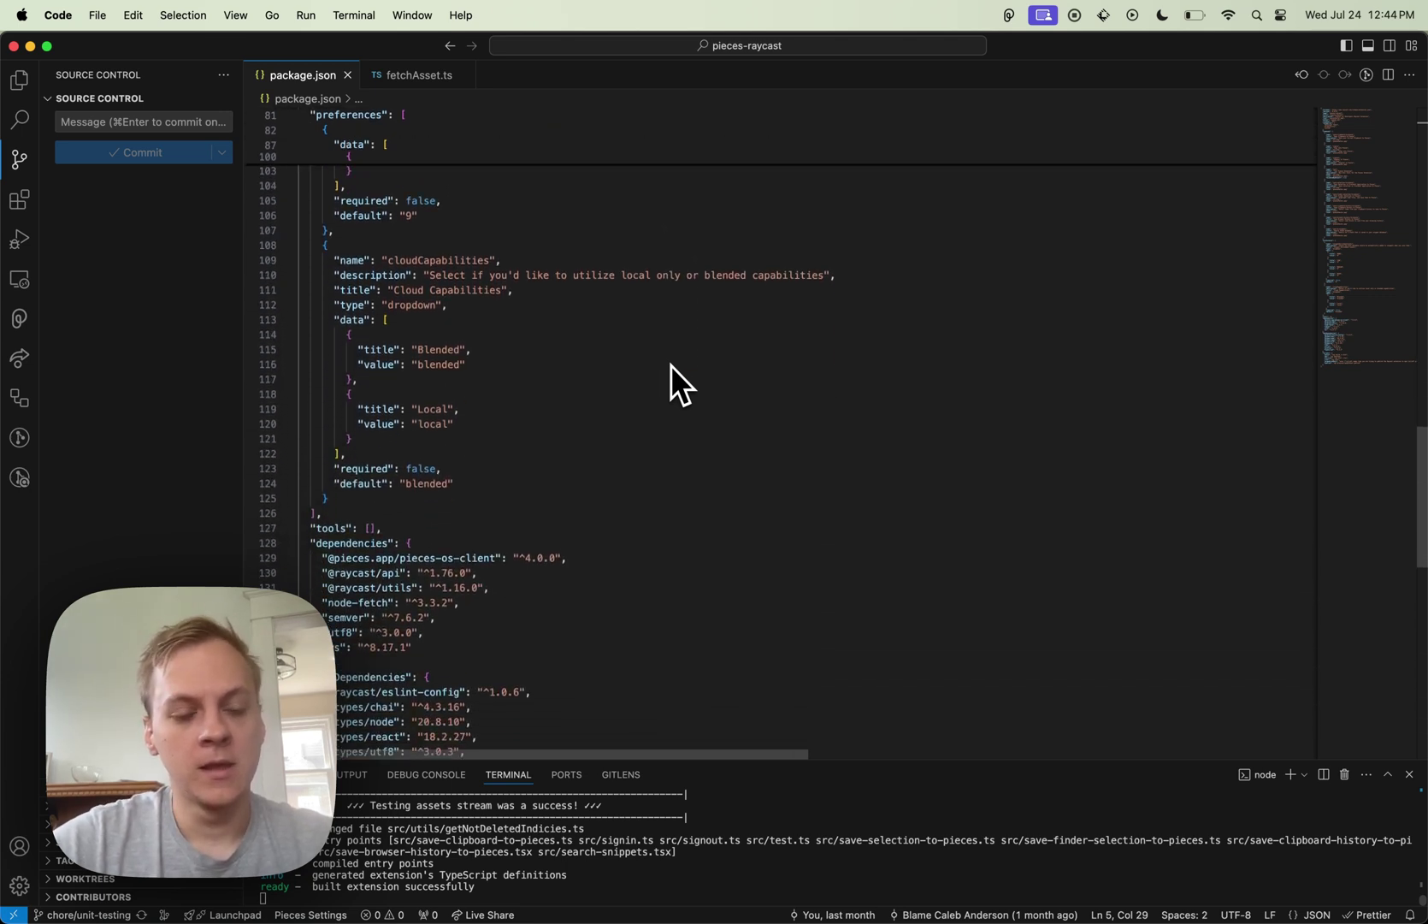
pyautogui.scroll(-4, 670, 365)
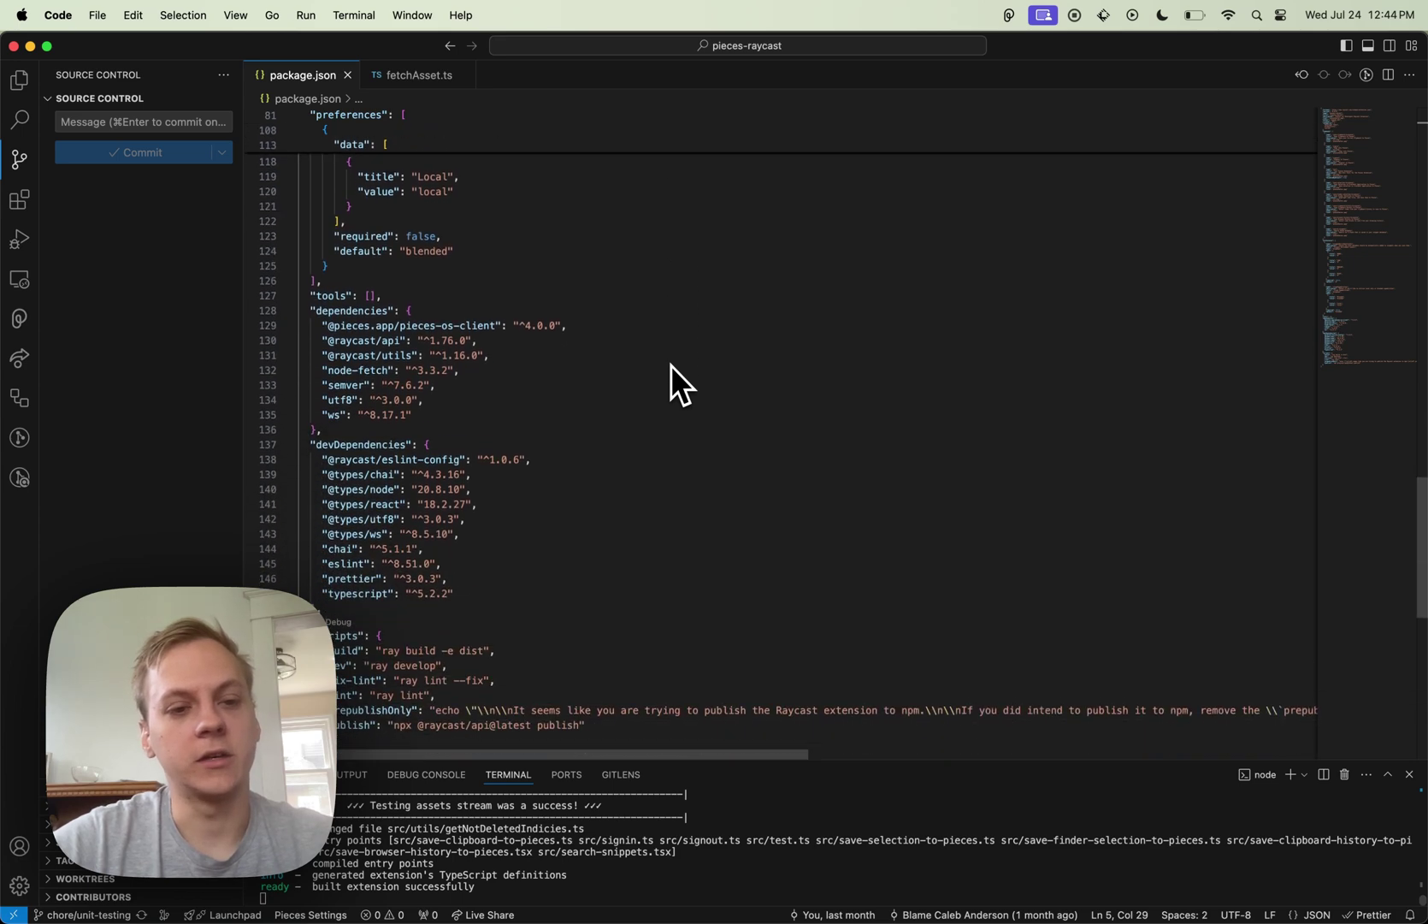
pyautogui.scroll(-3, 467, 479)
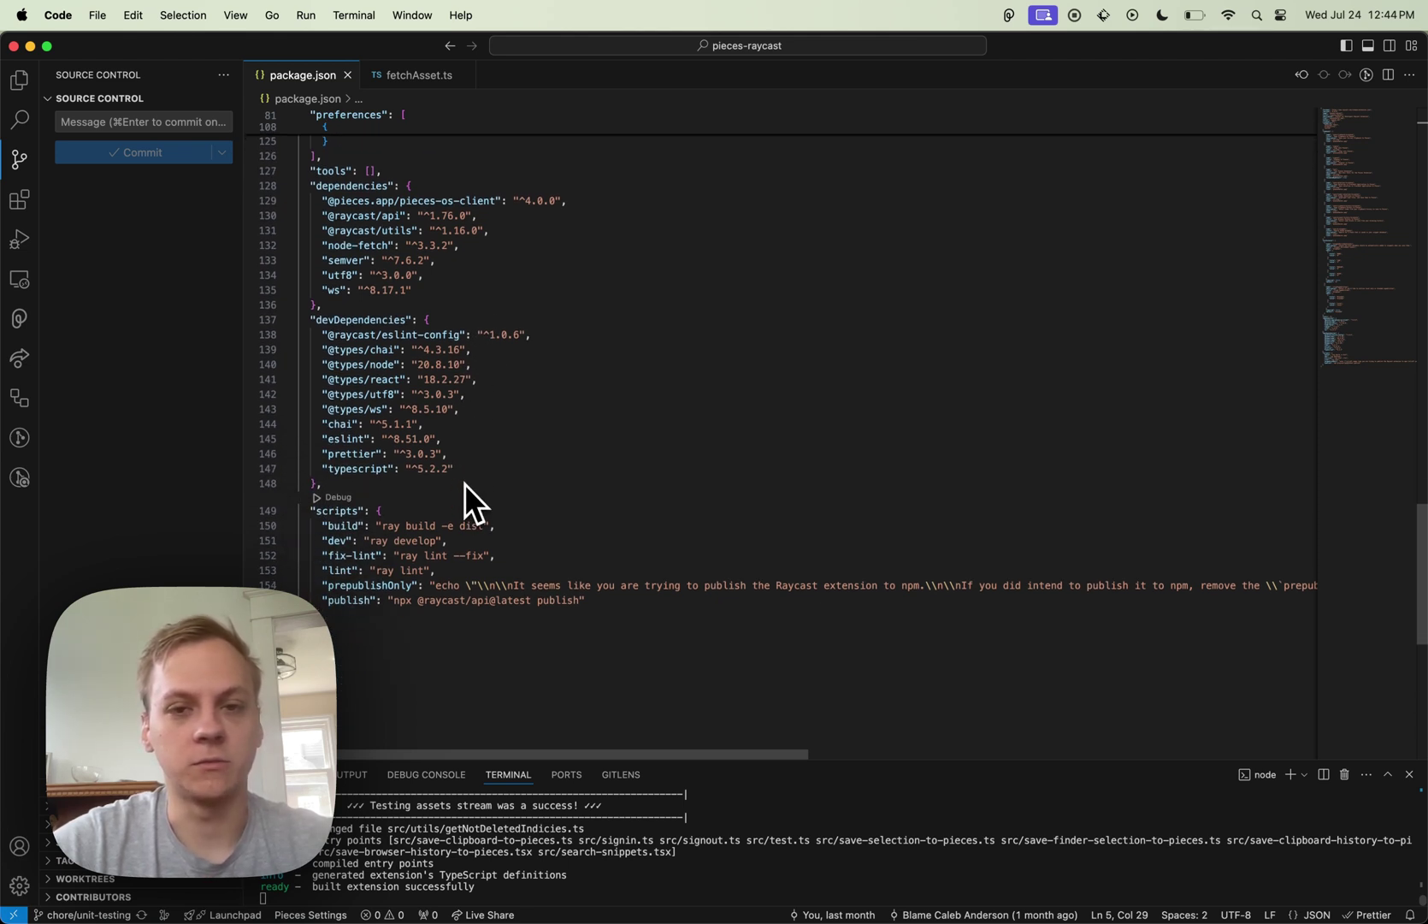
pyautogui.scroll(10, 465, 483)
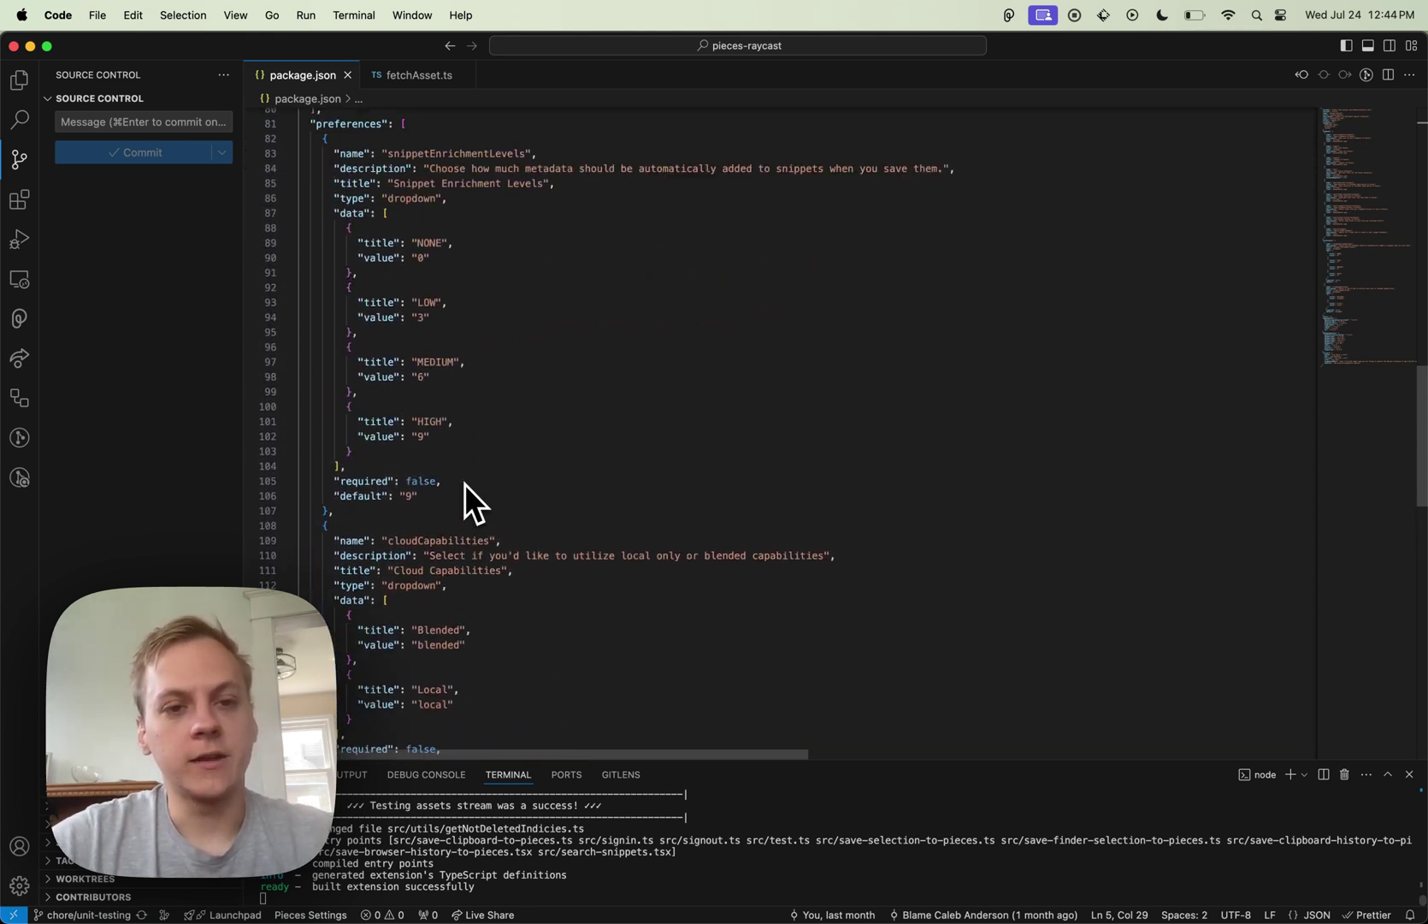
pyautogui.scroll(8, 465, 484)
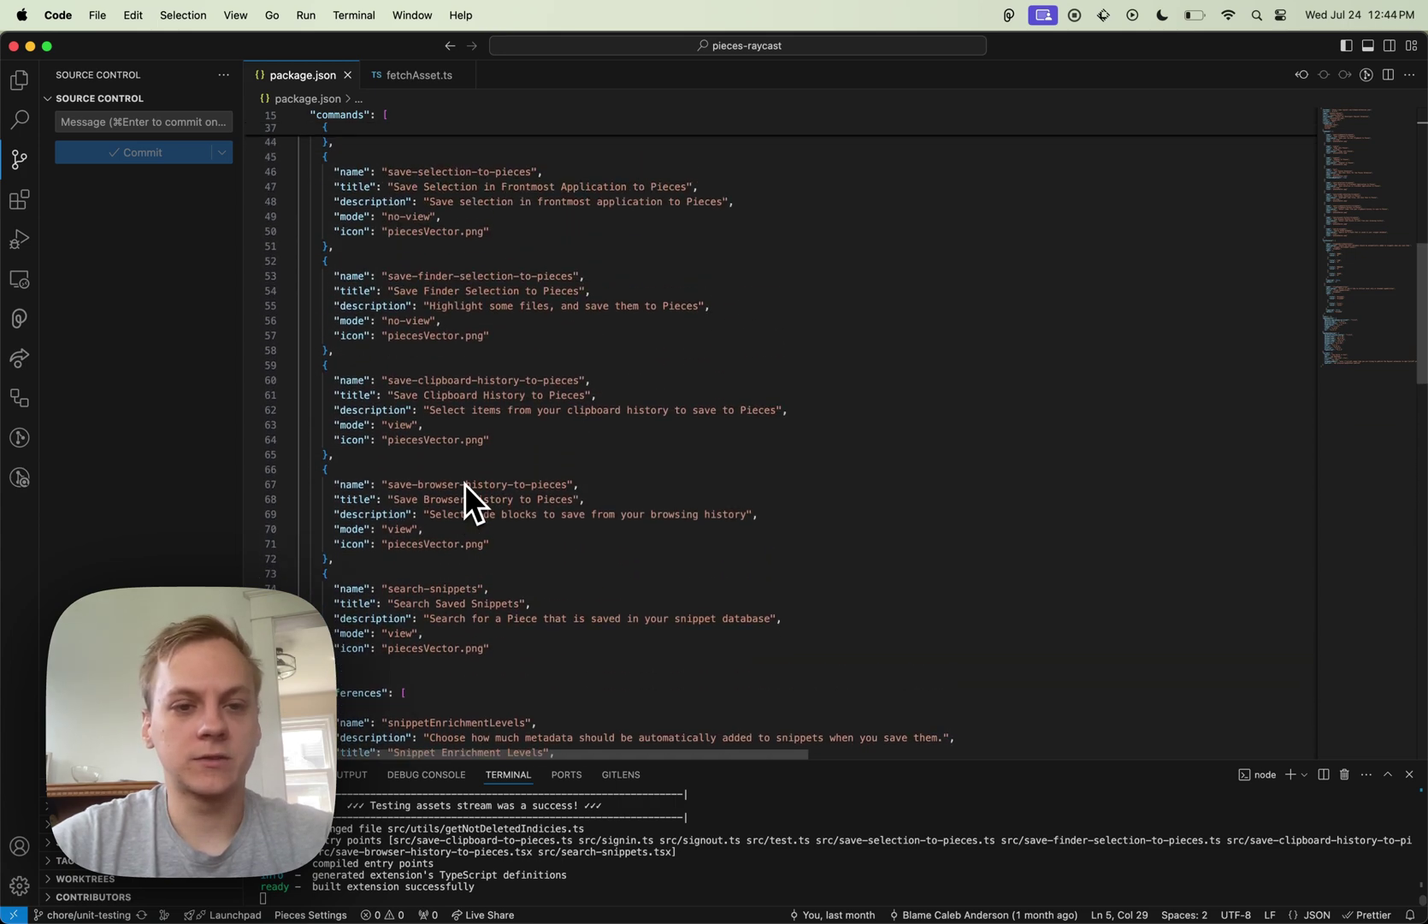
pyautogui.scroll(10, 464, 483)
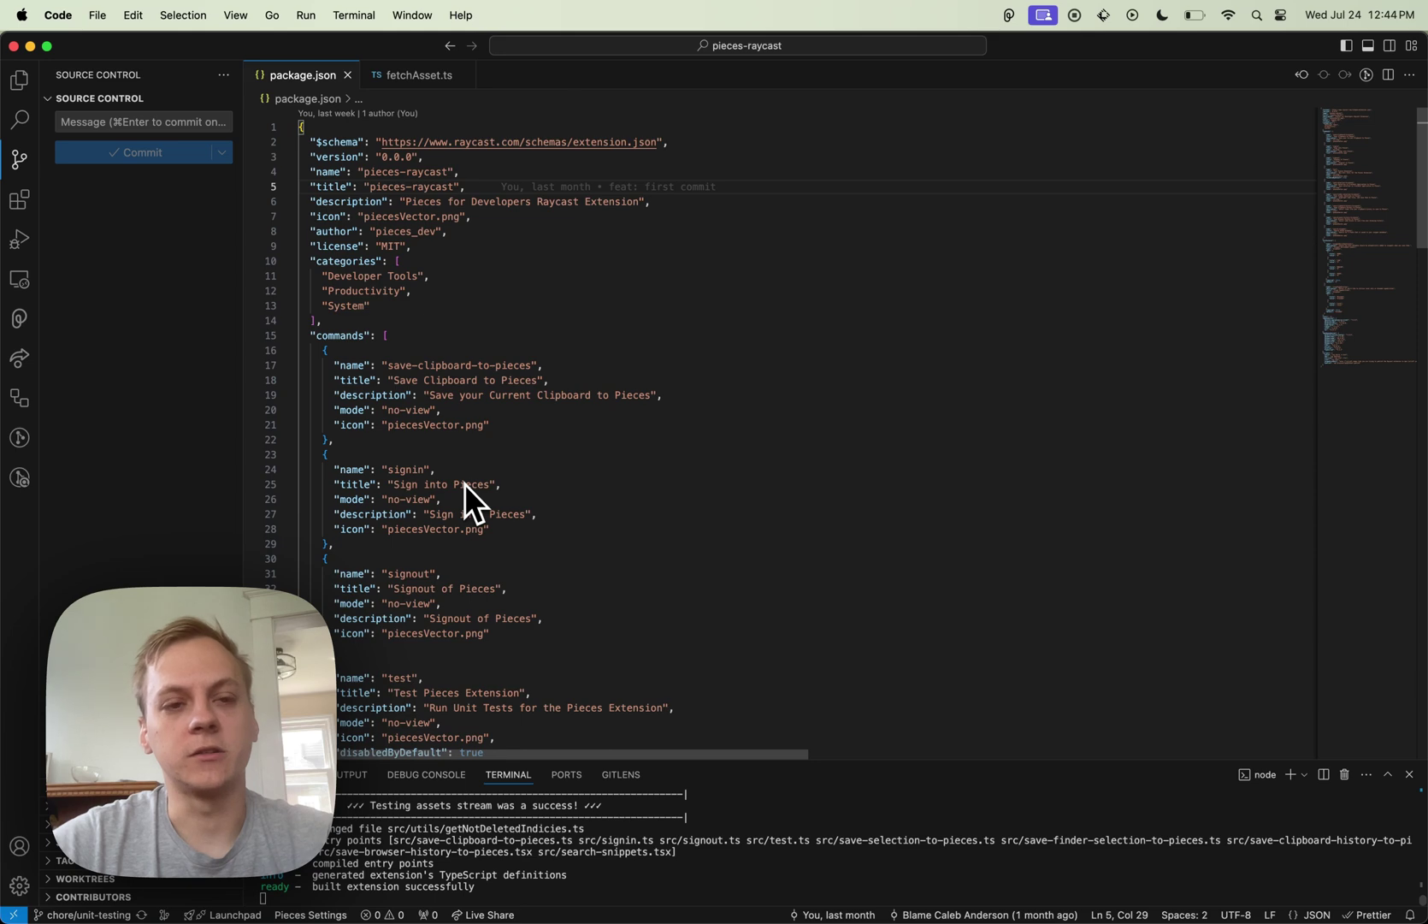
pyautogui.hotkey('ctrl', 'Up')
# Open the Pieces panel in Obsidian, switch it to Copilot, and start a new chat.
pyautogui.click(415, 444)
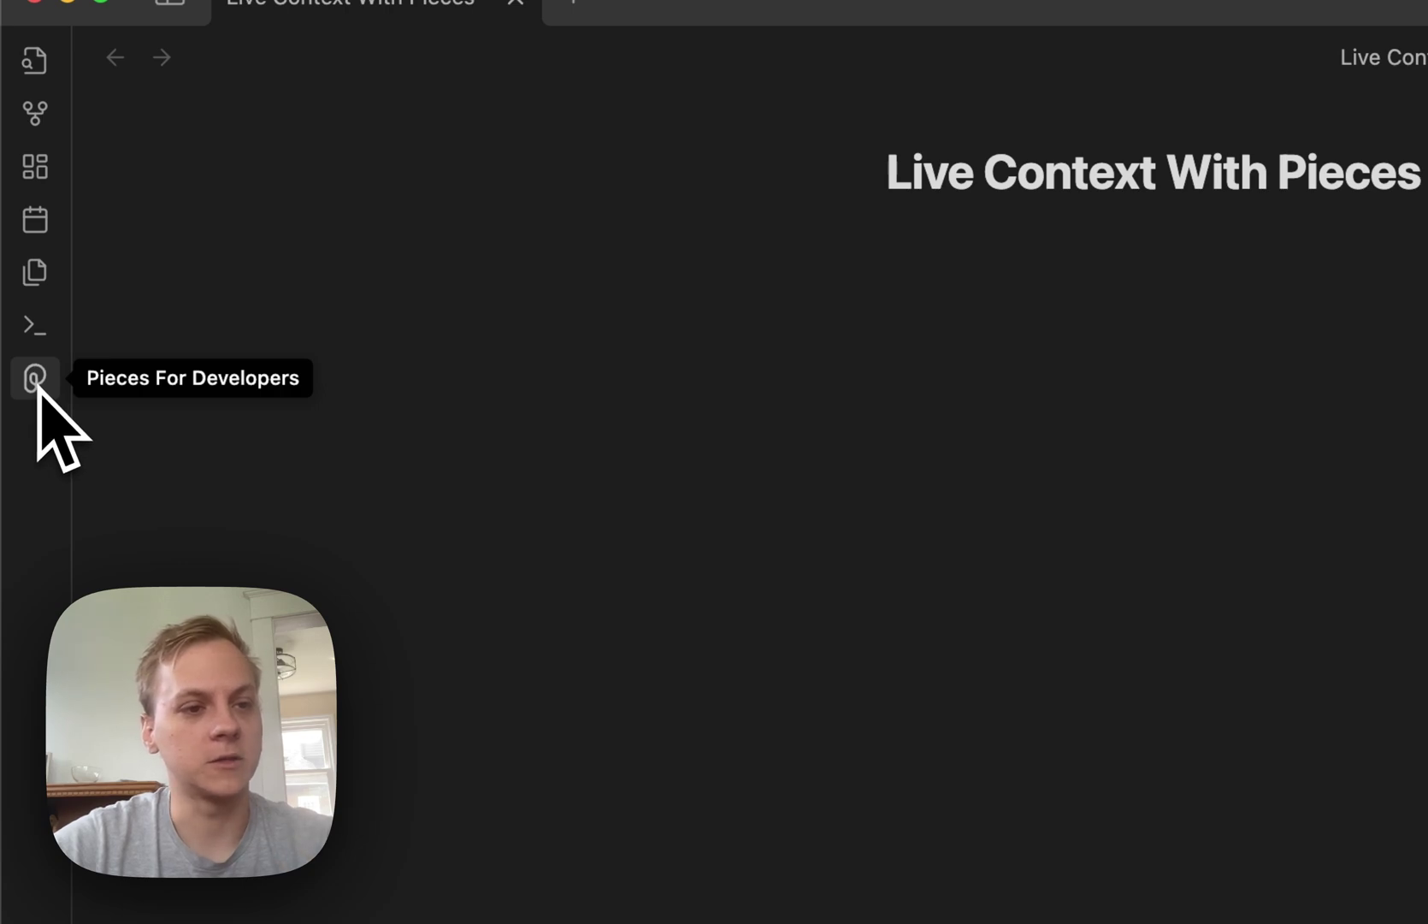
pyautogui.click(35, 379)
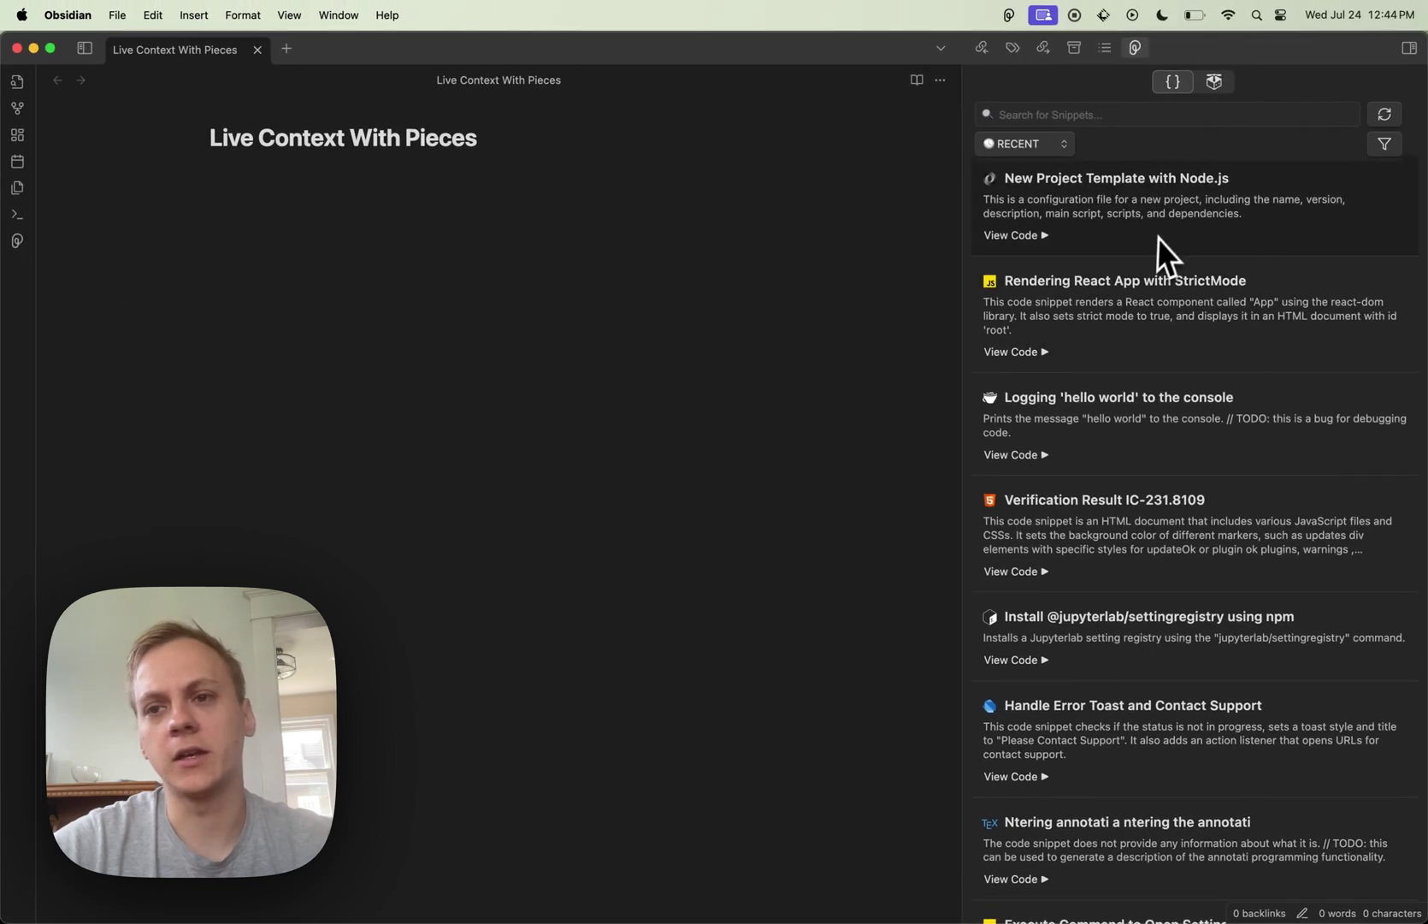
pyautogui.click(1215, 92)
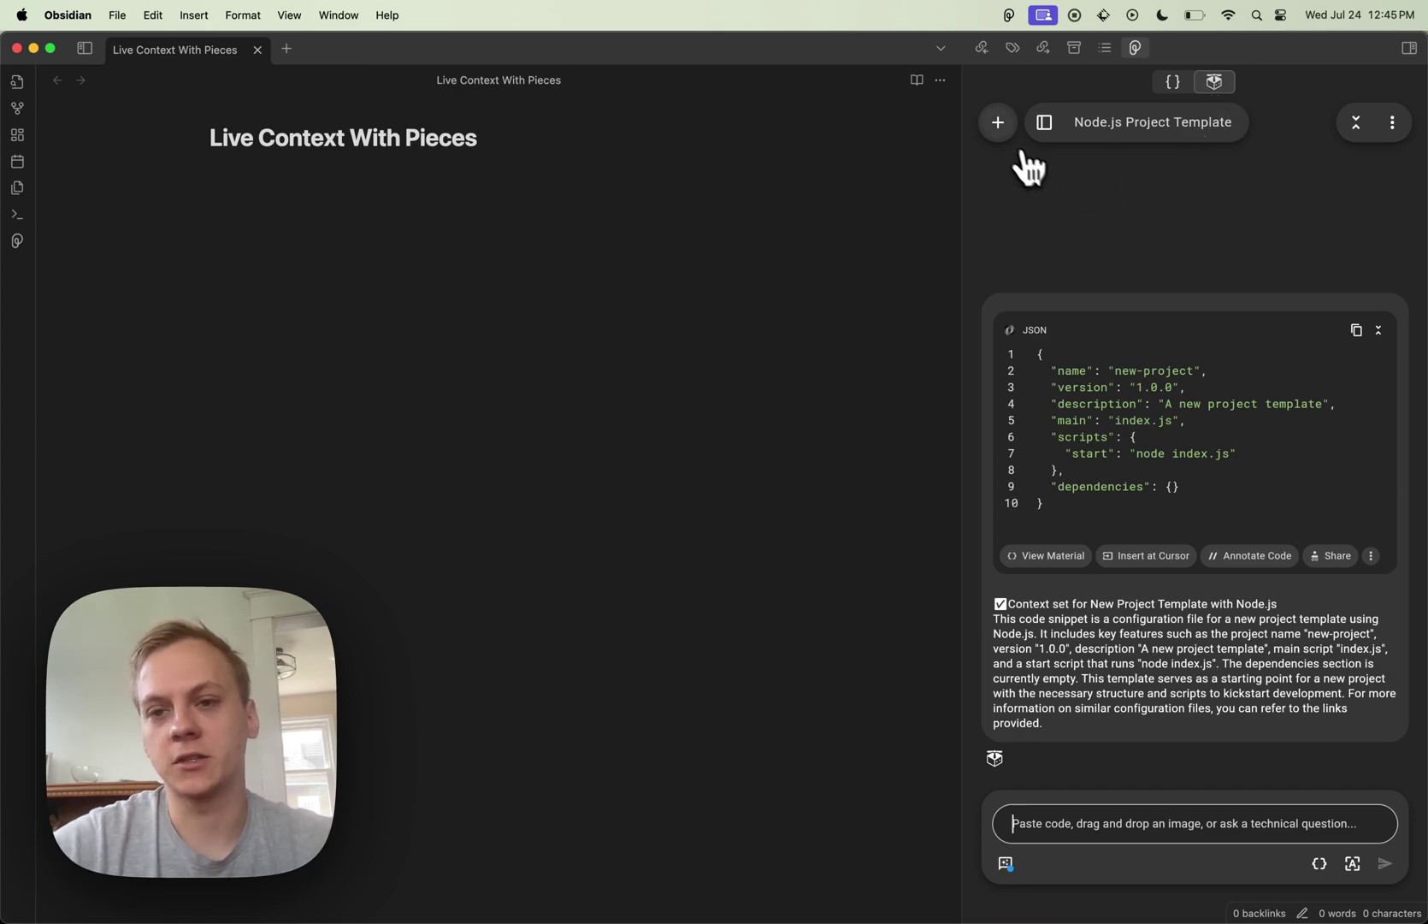
pyautogui.click(998, 124)
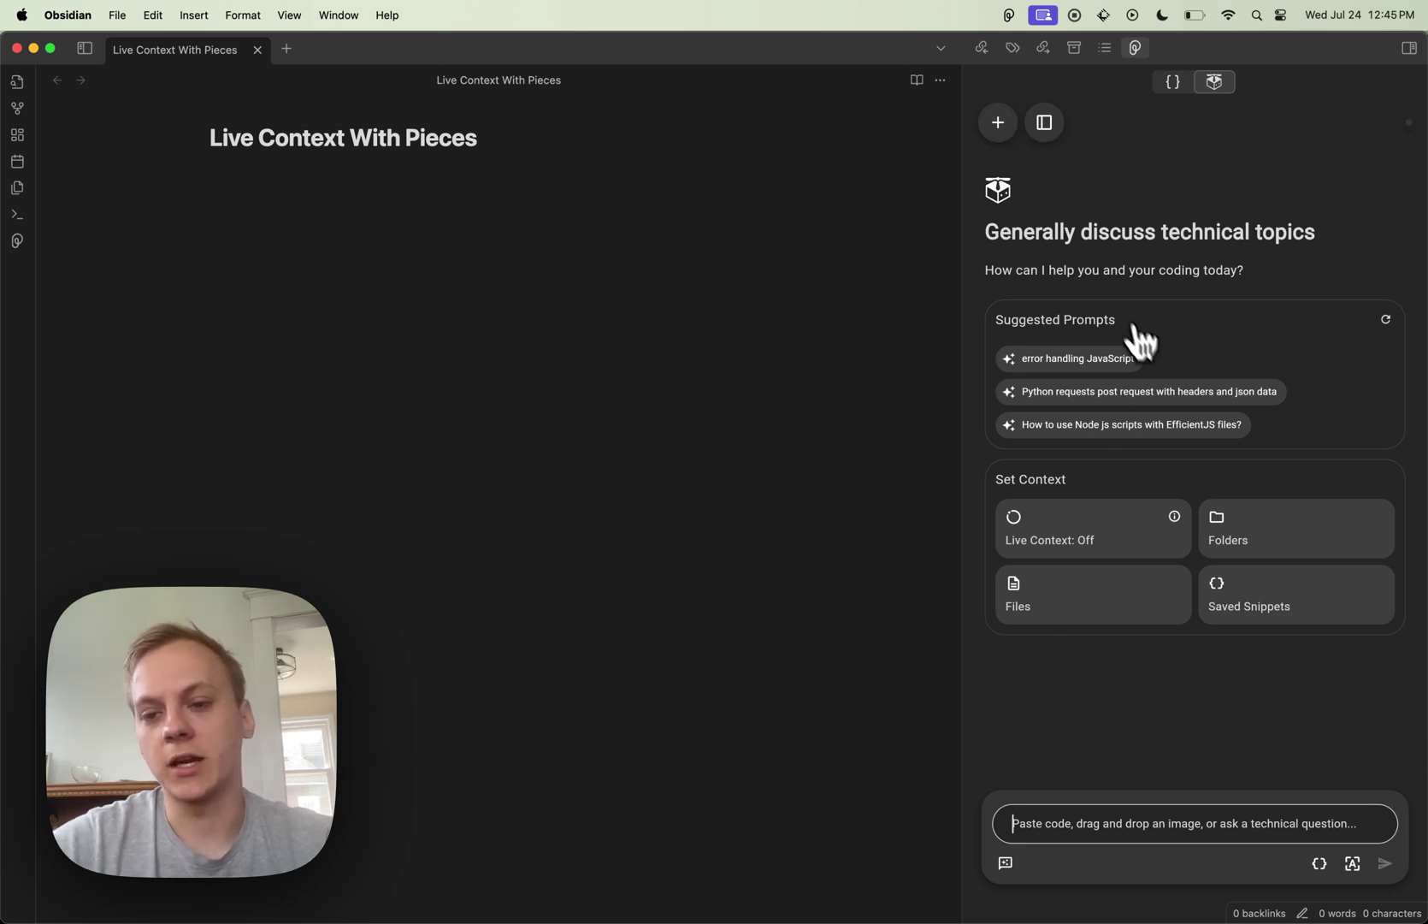
# Turn Live Context on for the new Pieces Copilot chat.
pyautogui.click(1082, 541)
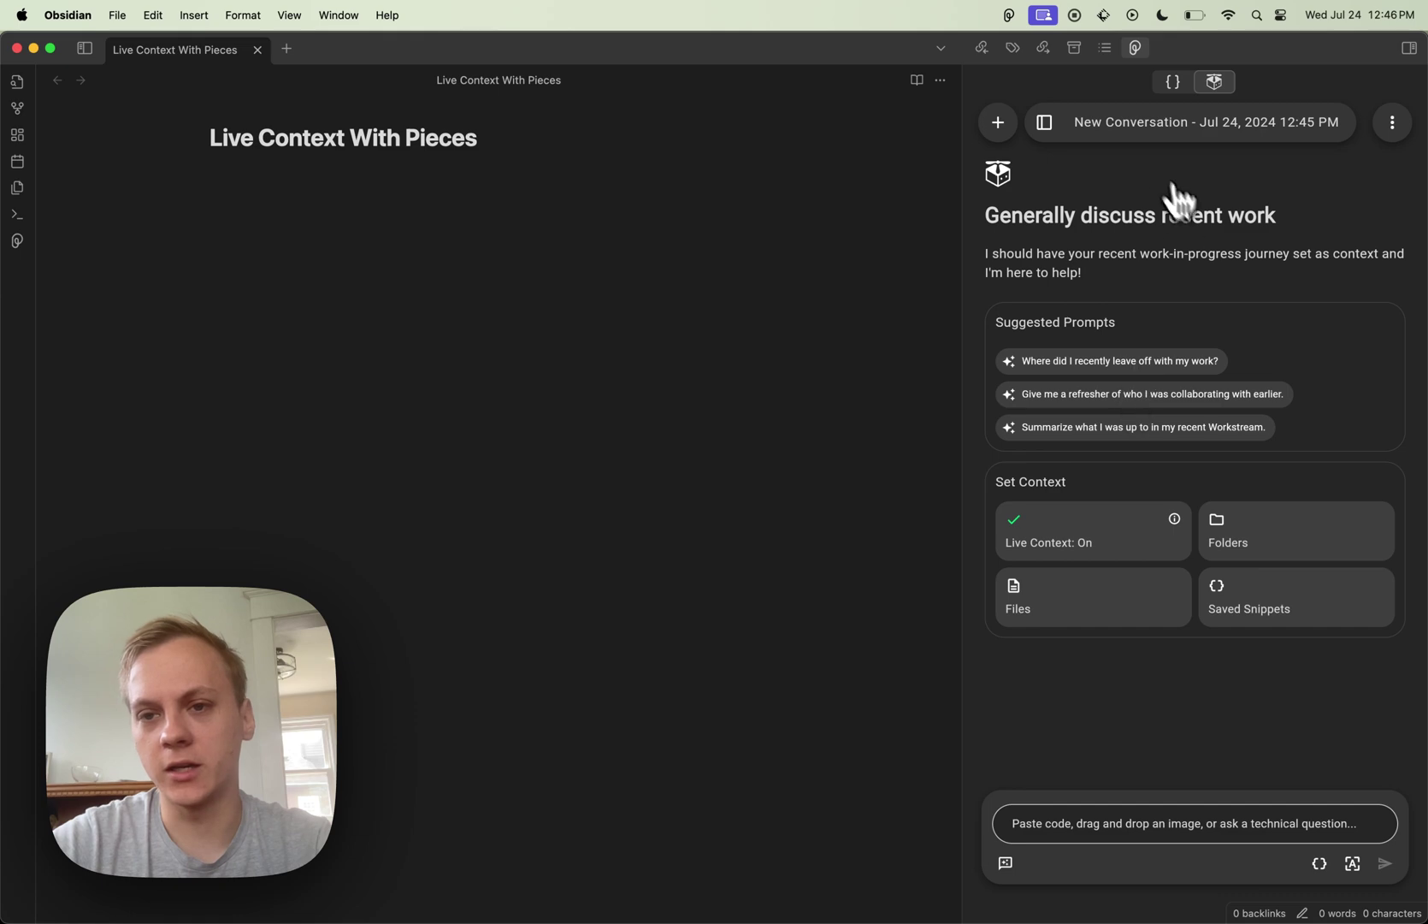
# Open the past conversations list and the model runtime settings, browsing the OpenAI models.
pyautogui.click(1045, 124)
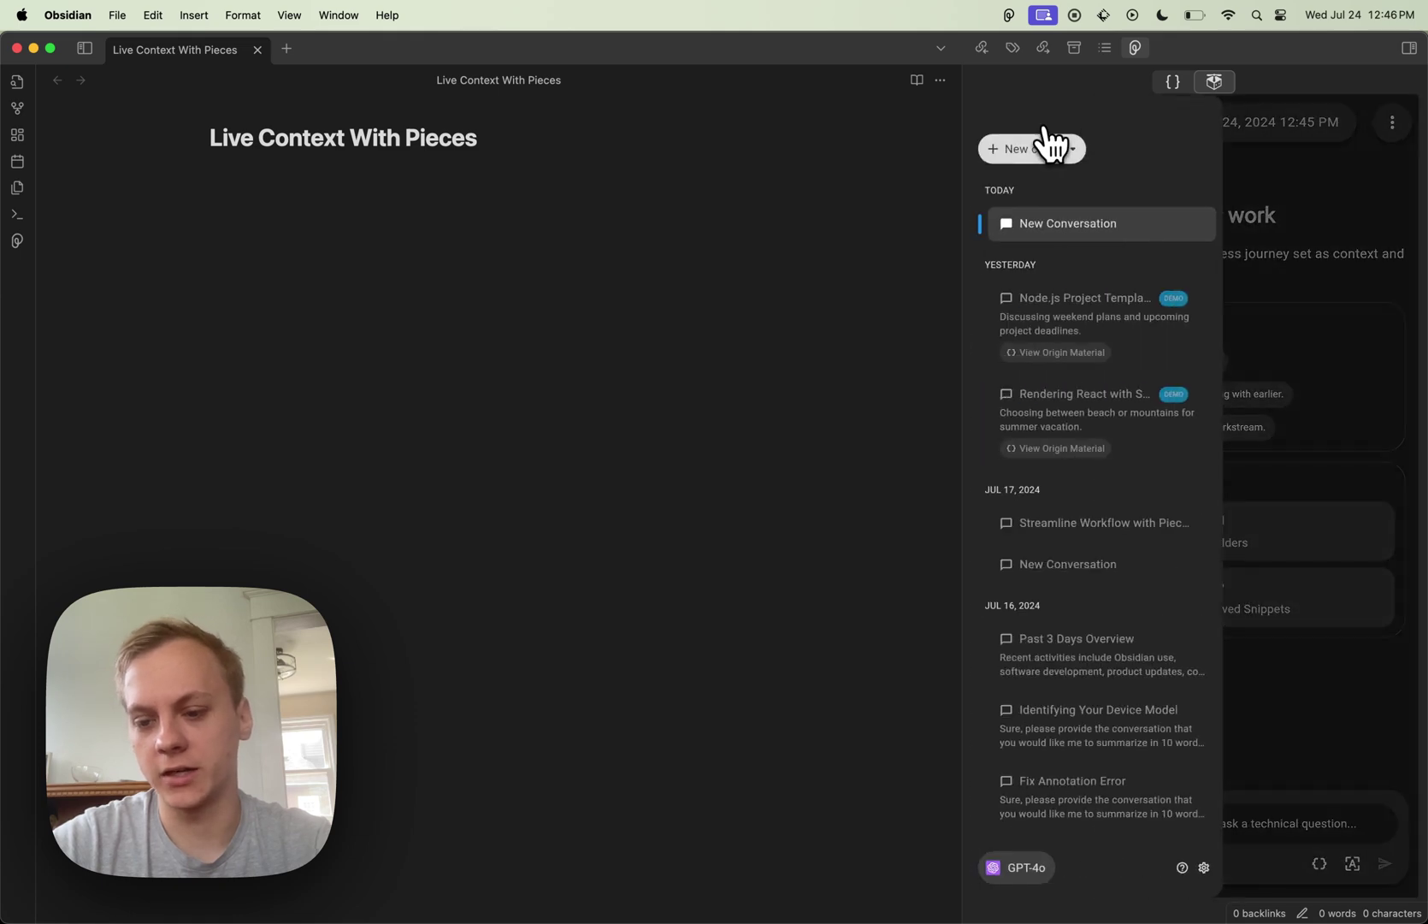
pyautogui.click(1015, 867)
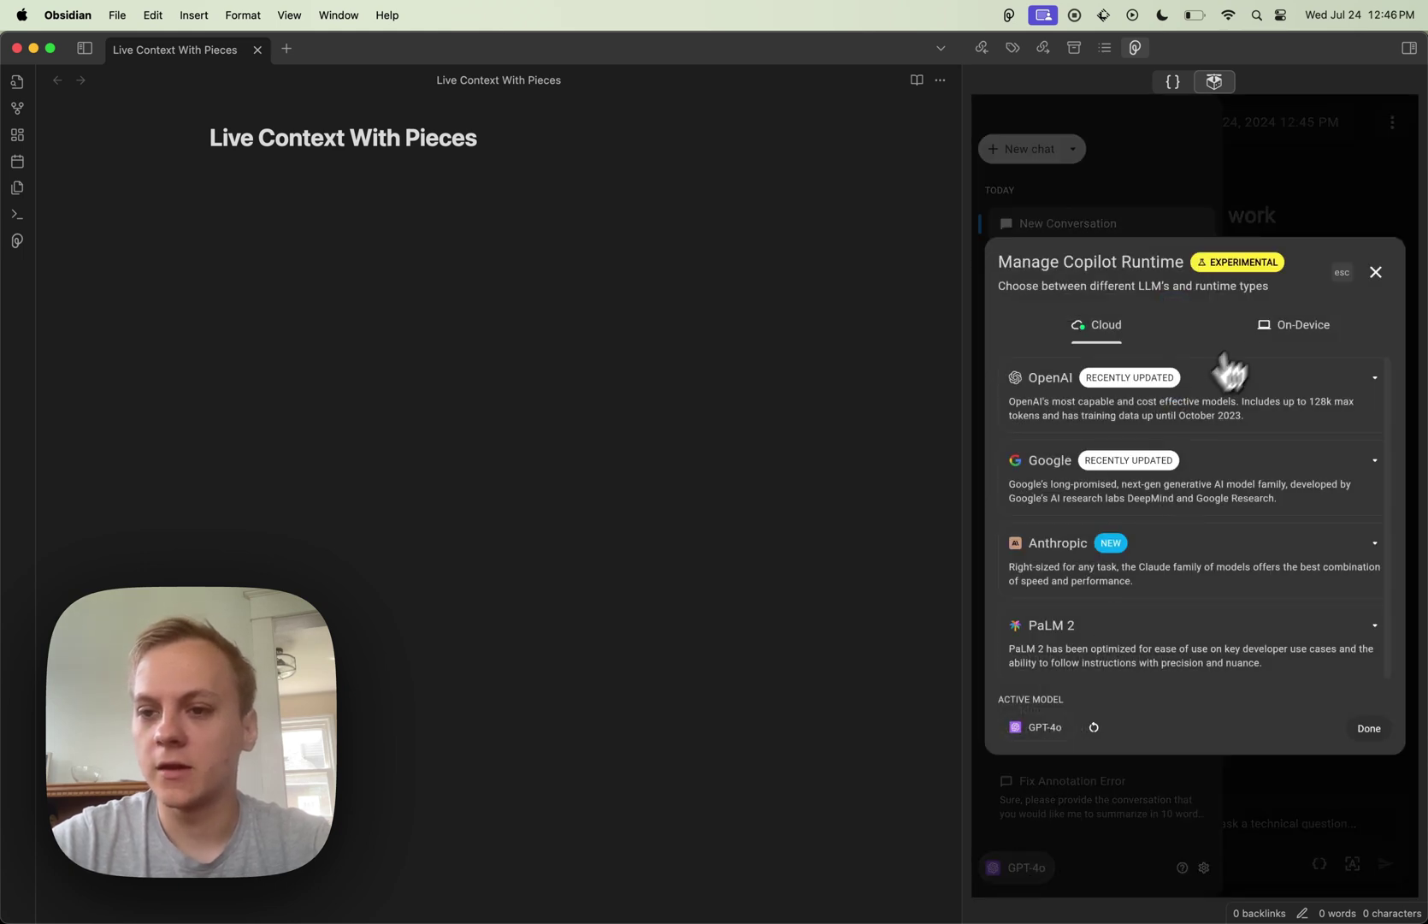
pyautogui.click(1228, 416)
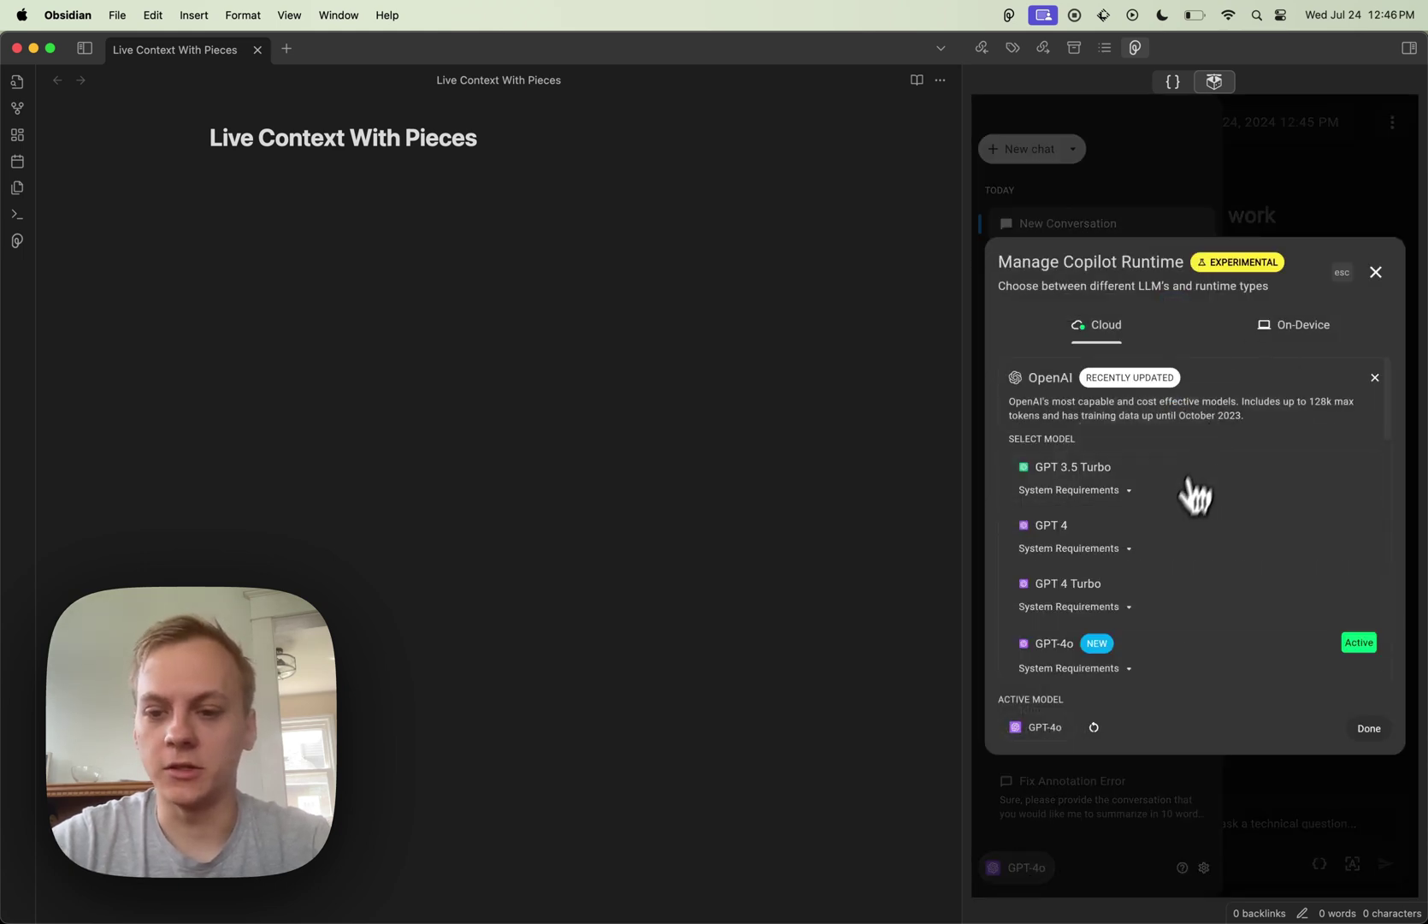
pyautogui.scroll(-3, 1176, 512)
pyautogui.scroll(3, 1176, 512)
pyautogui.scroll(-8, 1176, 512)
pyautogui.scroll(8, 1176, 512)
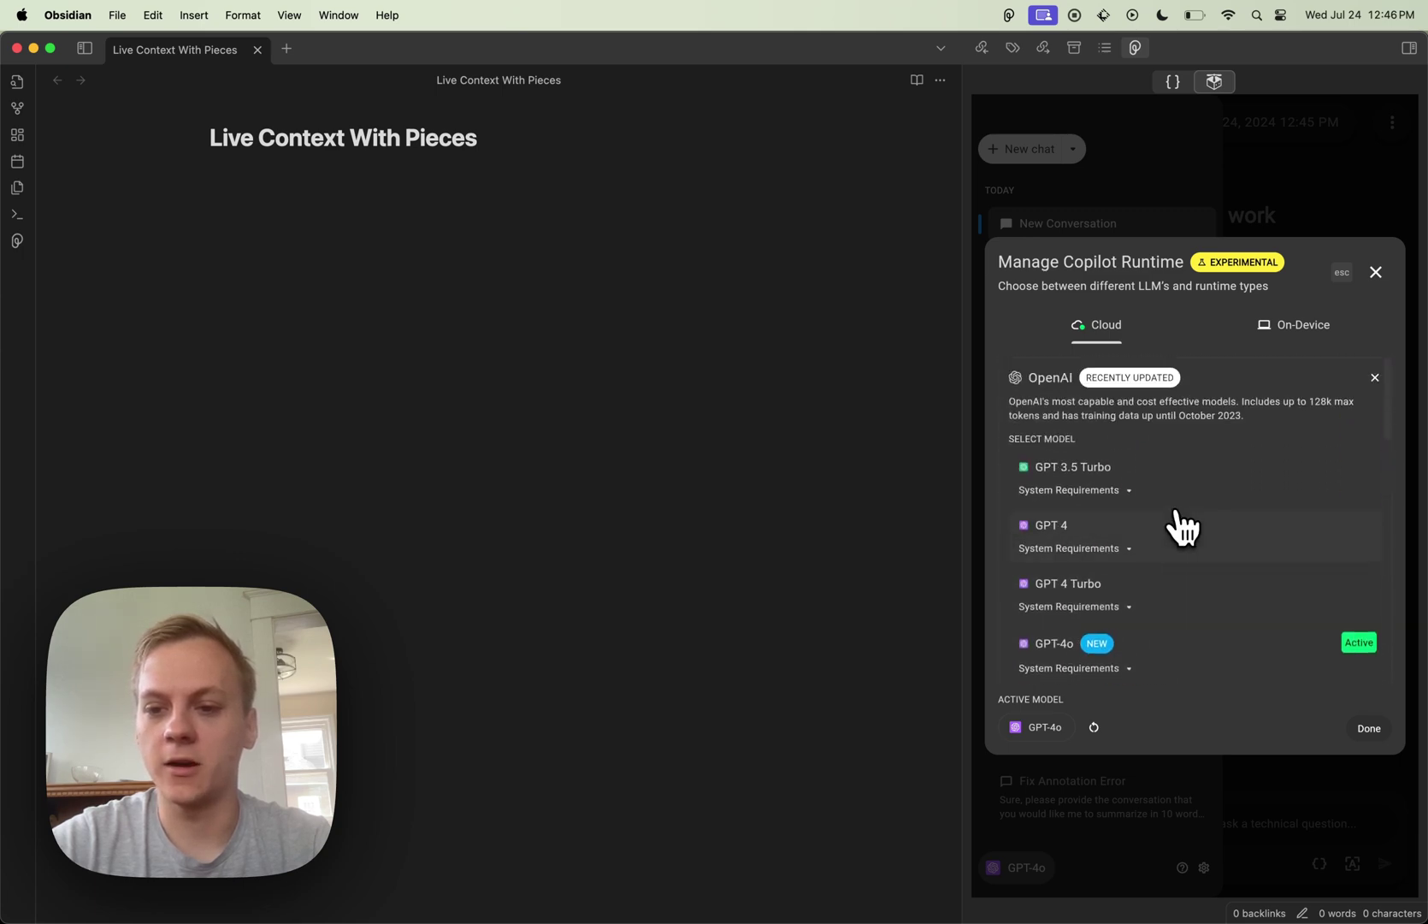
pyautogui.click(1205, 427)
# Look over the Google Gemini and Anthropic Claude models, then close the runtime settings, keeping GPT-4o.
pyautogui.click(1197, 498)
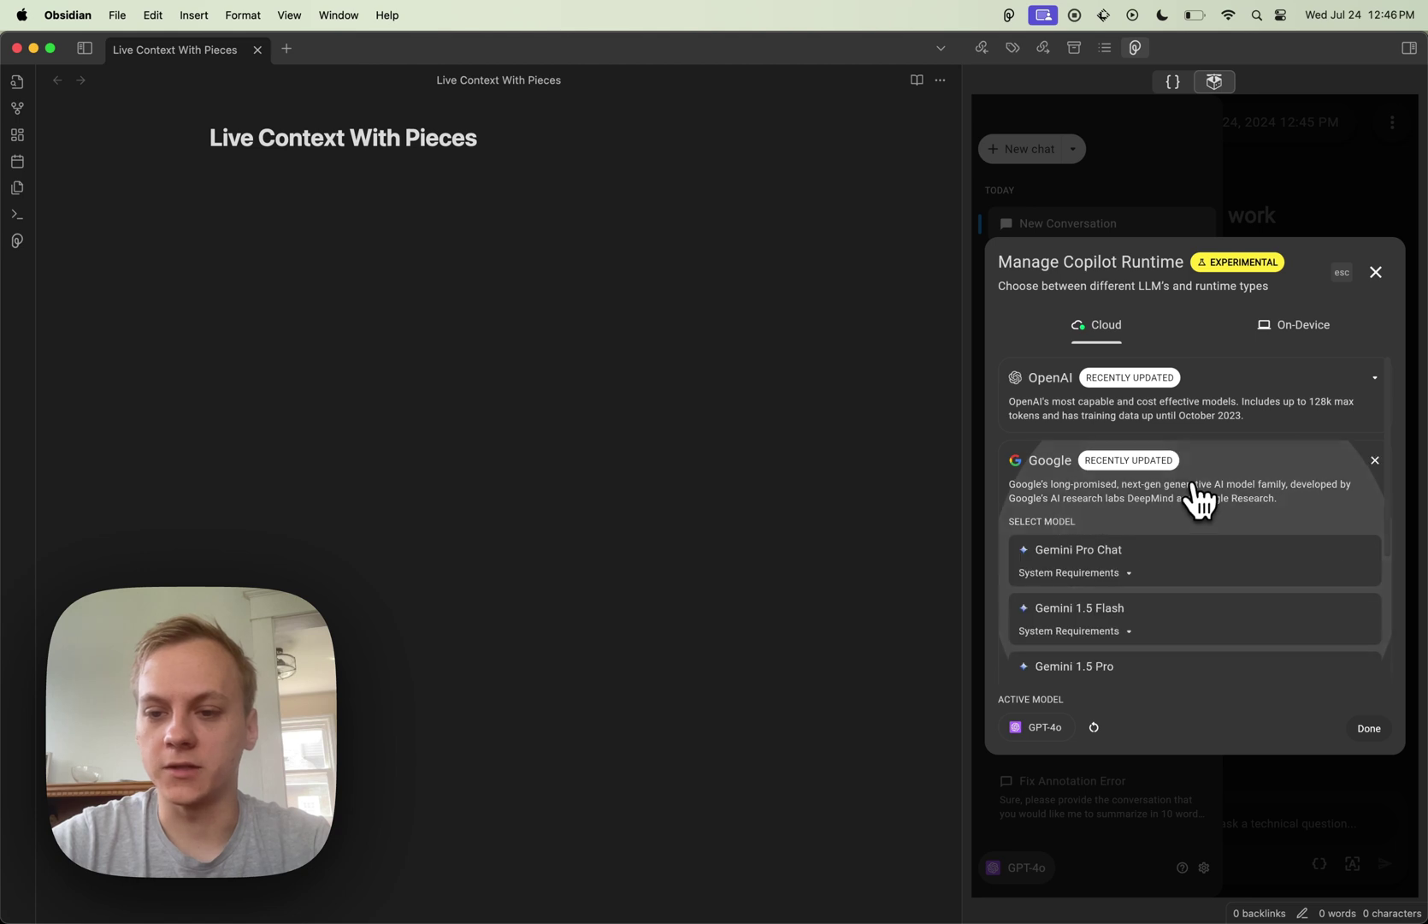
pyautogui.click(1200, 500)
pyautogui.click(1187, 557)
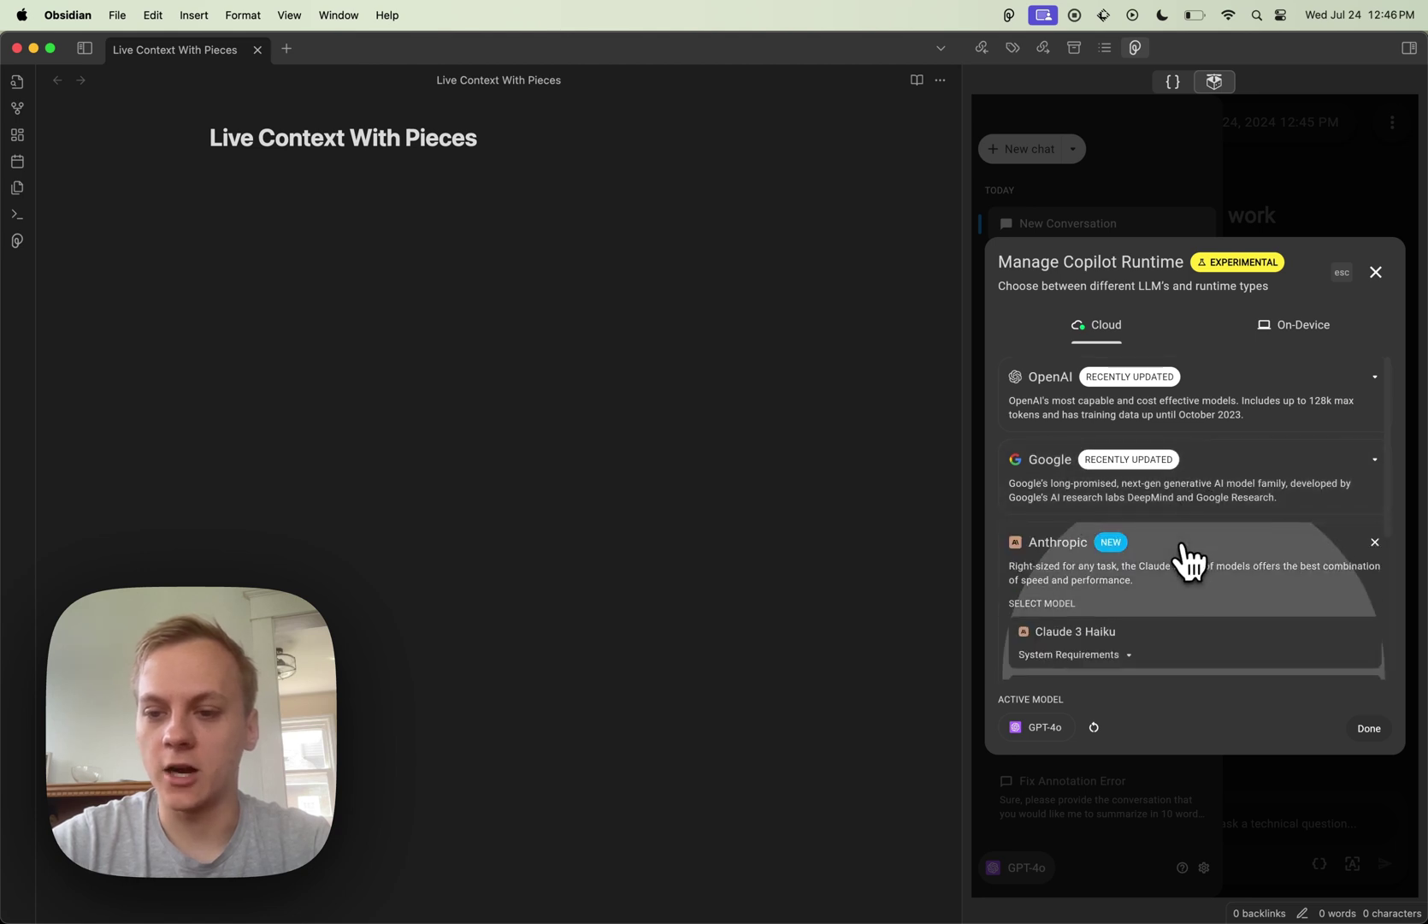
pyautogui.click(1189, 560)
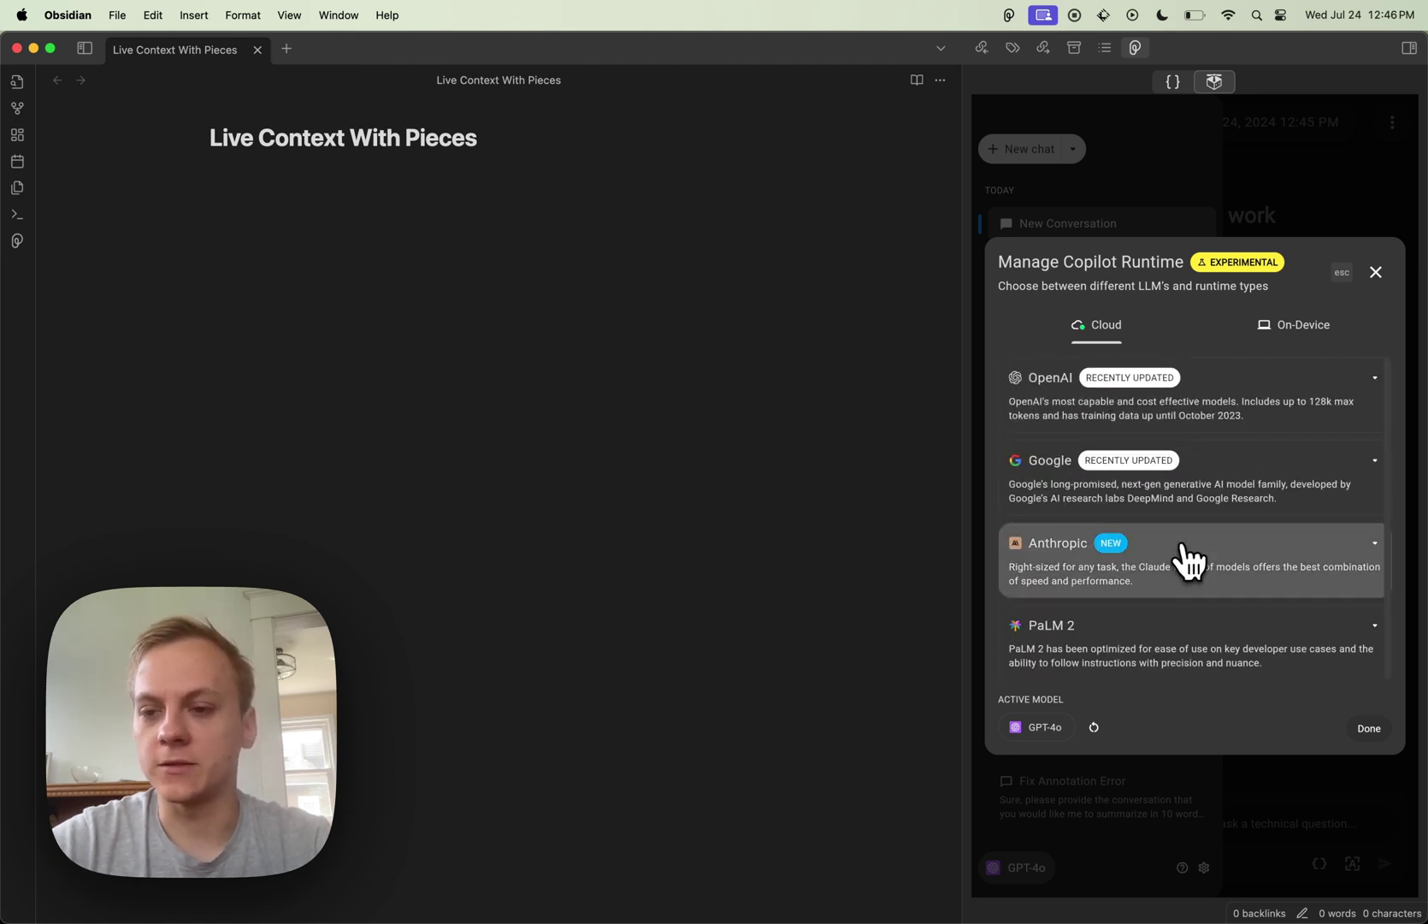
pyautogui.click(1374, 272)
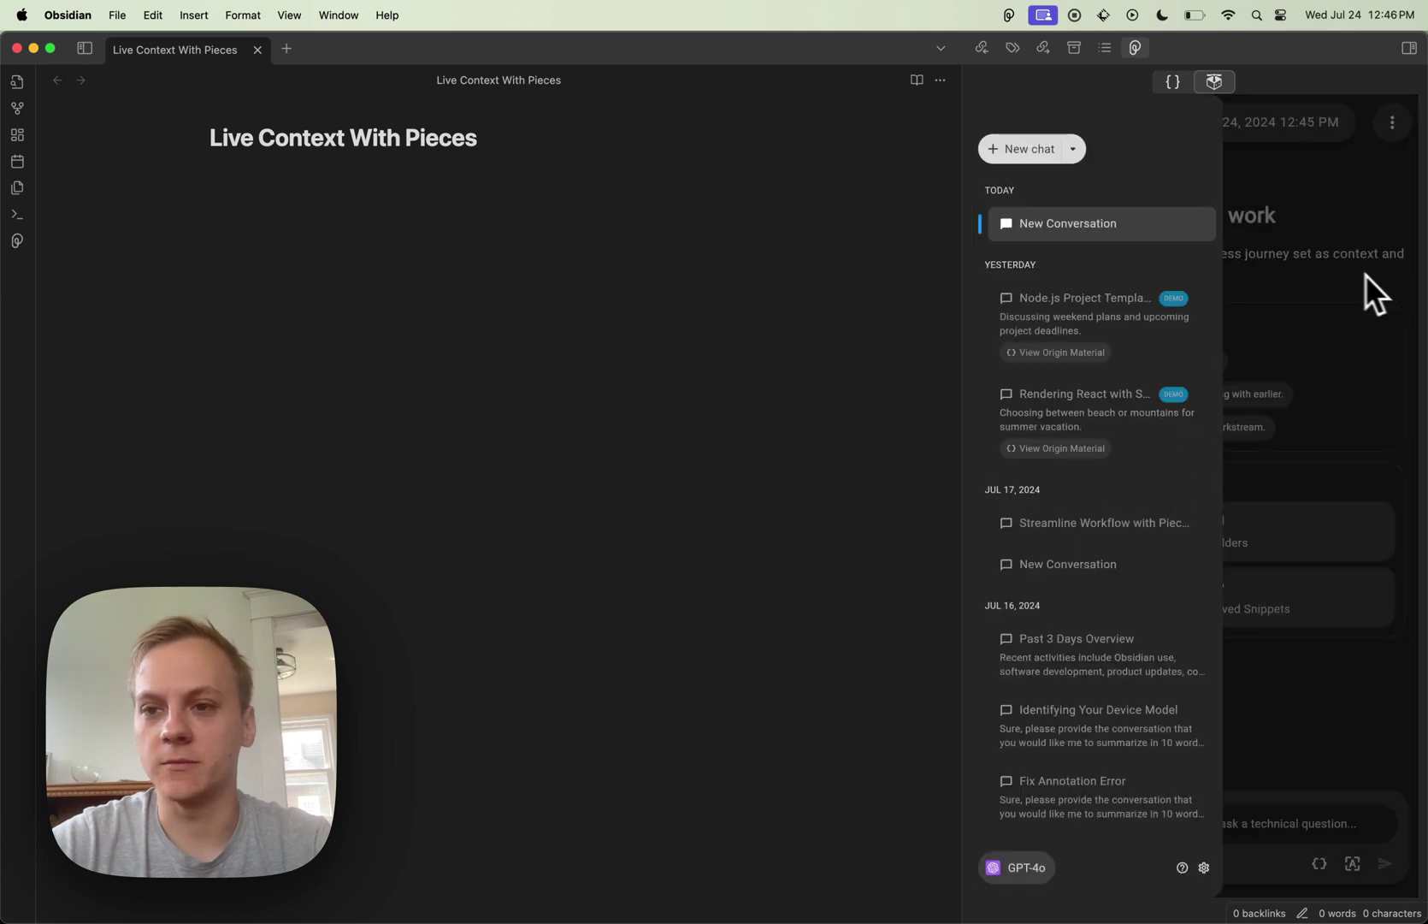
# Ask Copilot: 'Can you please give me a description of the capabilities within the pieces-raycast extension'.
pyautogui.click(1303, 252)
pyautogui.click(1131, 823)
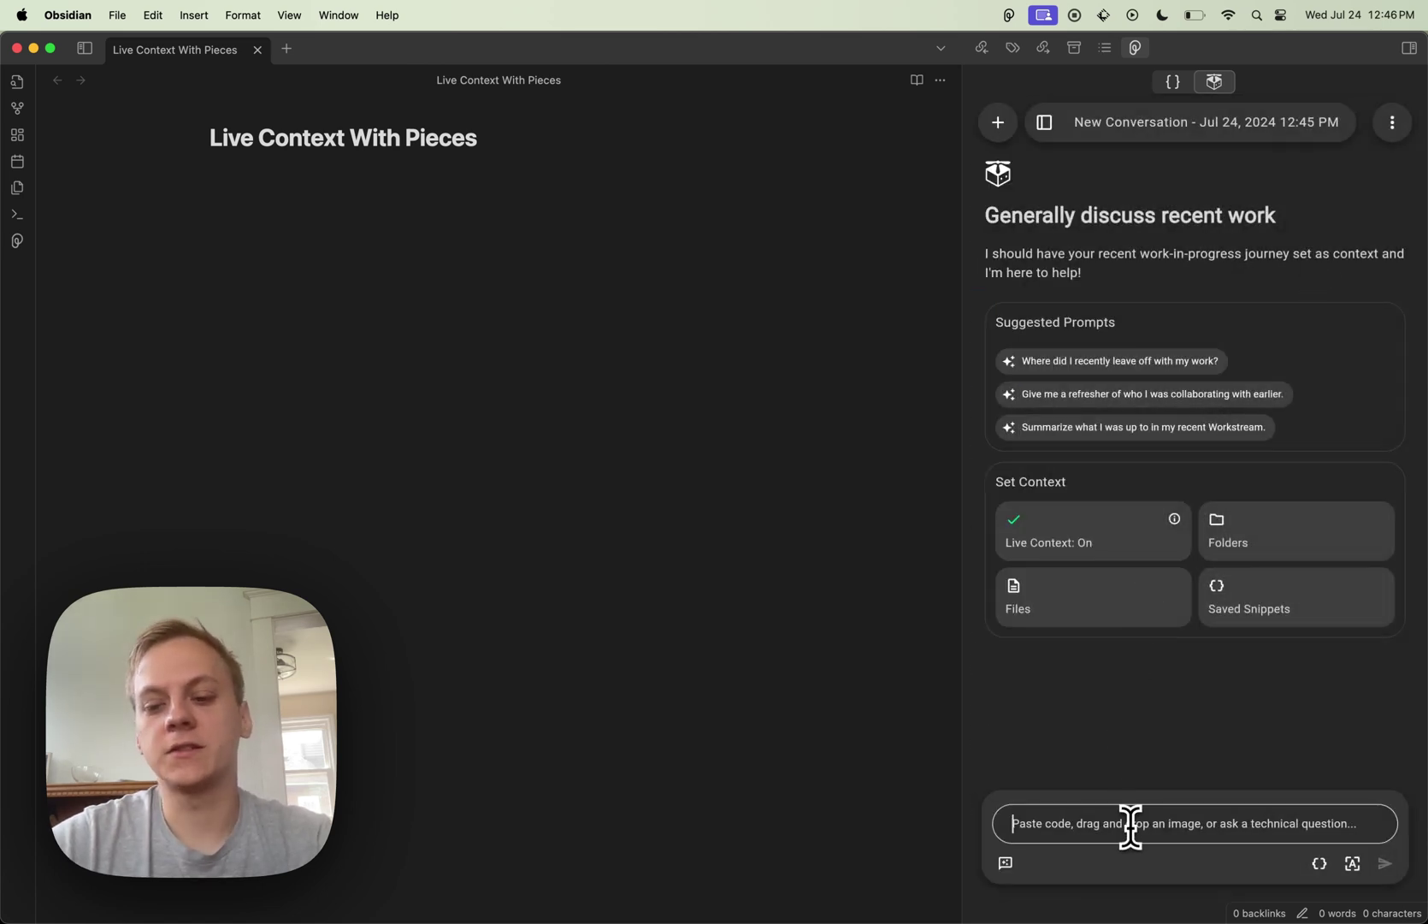
pyautogui.write('Can you pleas')
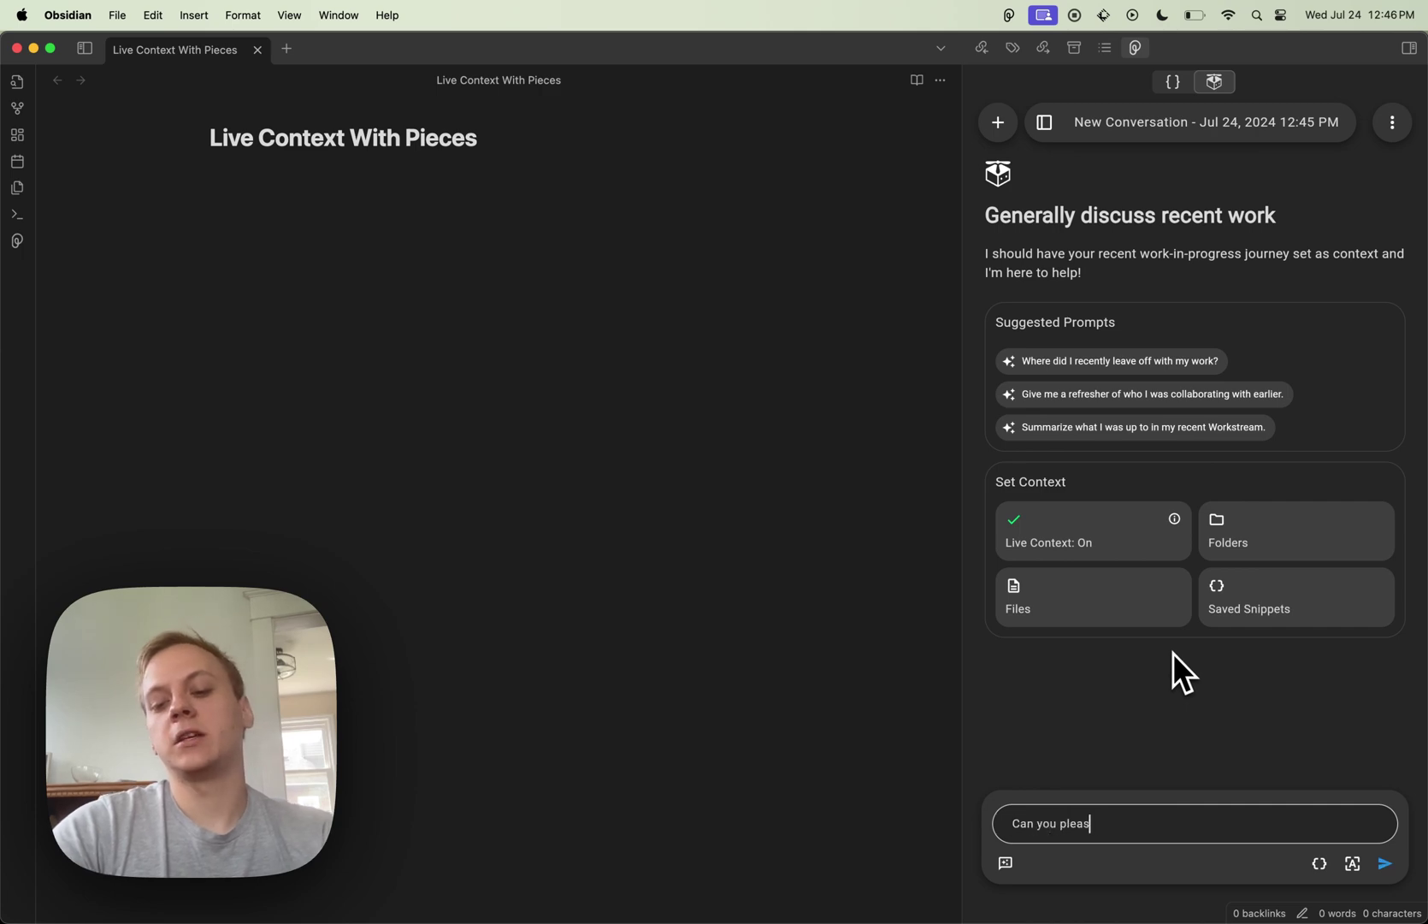
pyautogui.write('e give me a de')
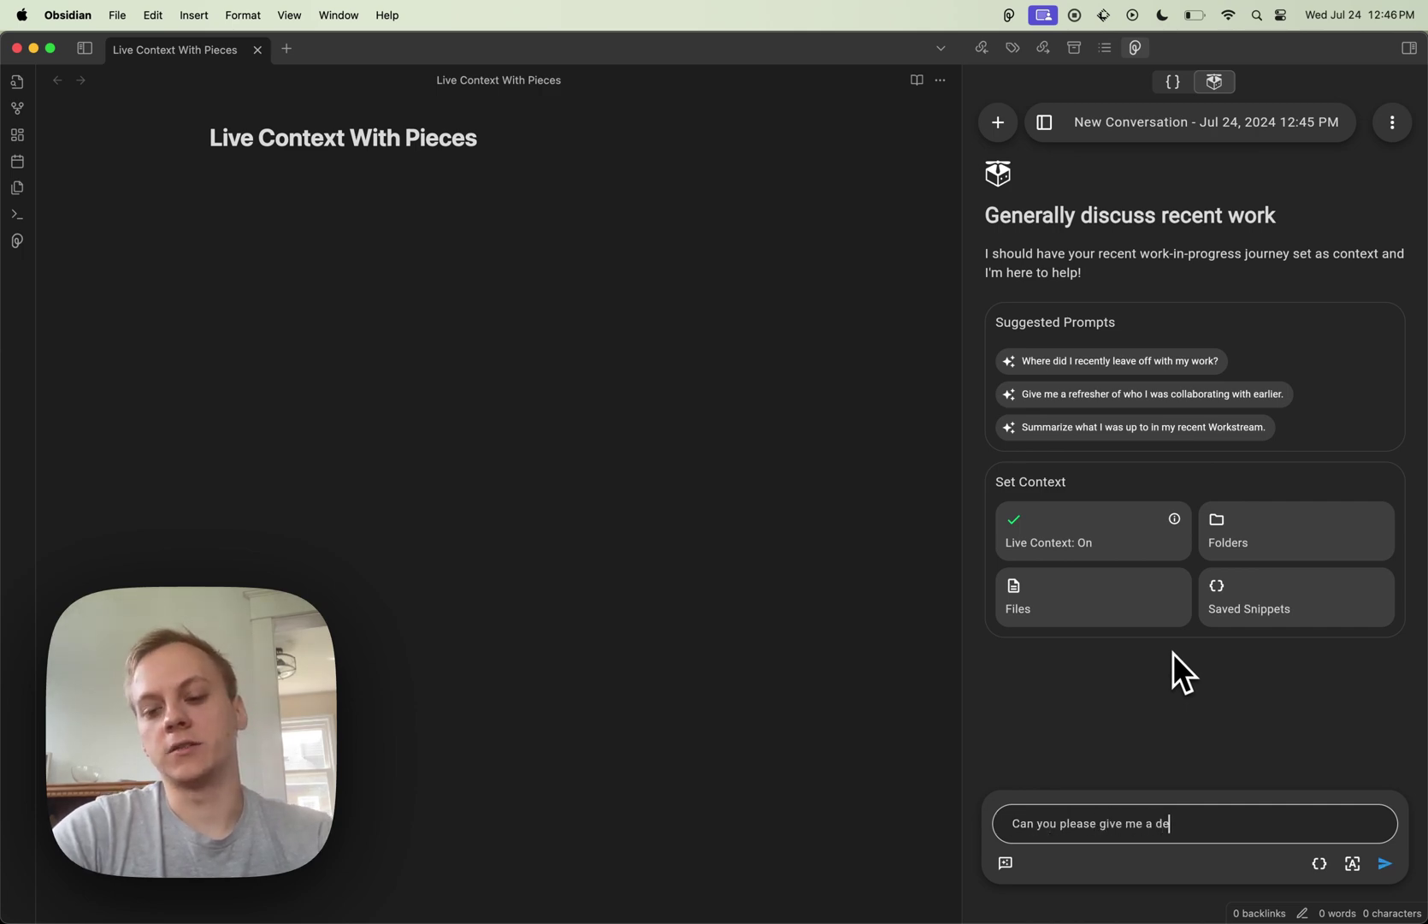
pyautogui.write('scription of the ')
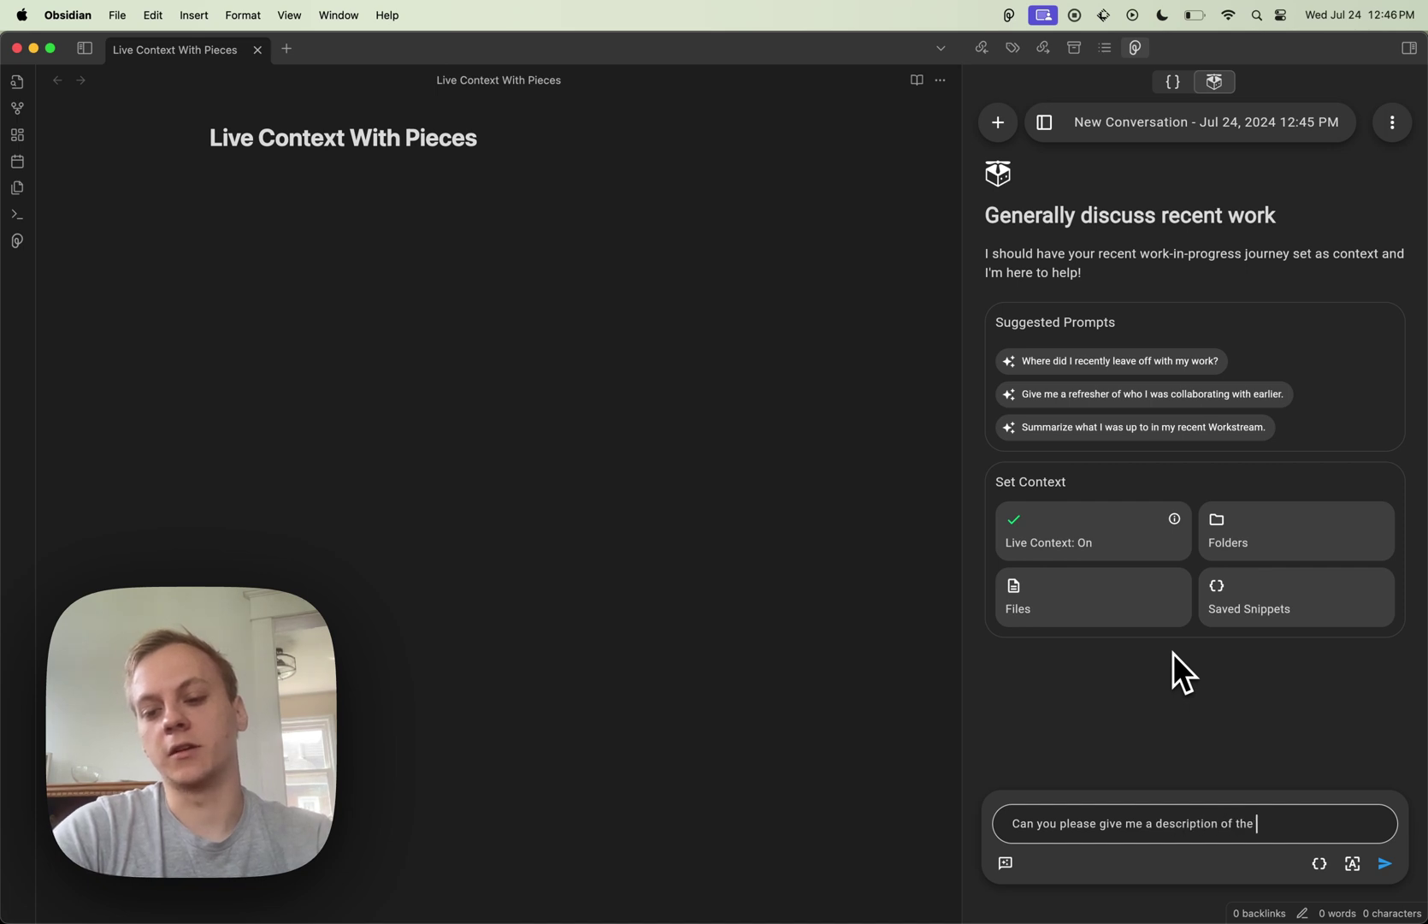
pyautogui.write('capabilities within ')
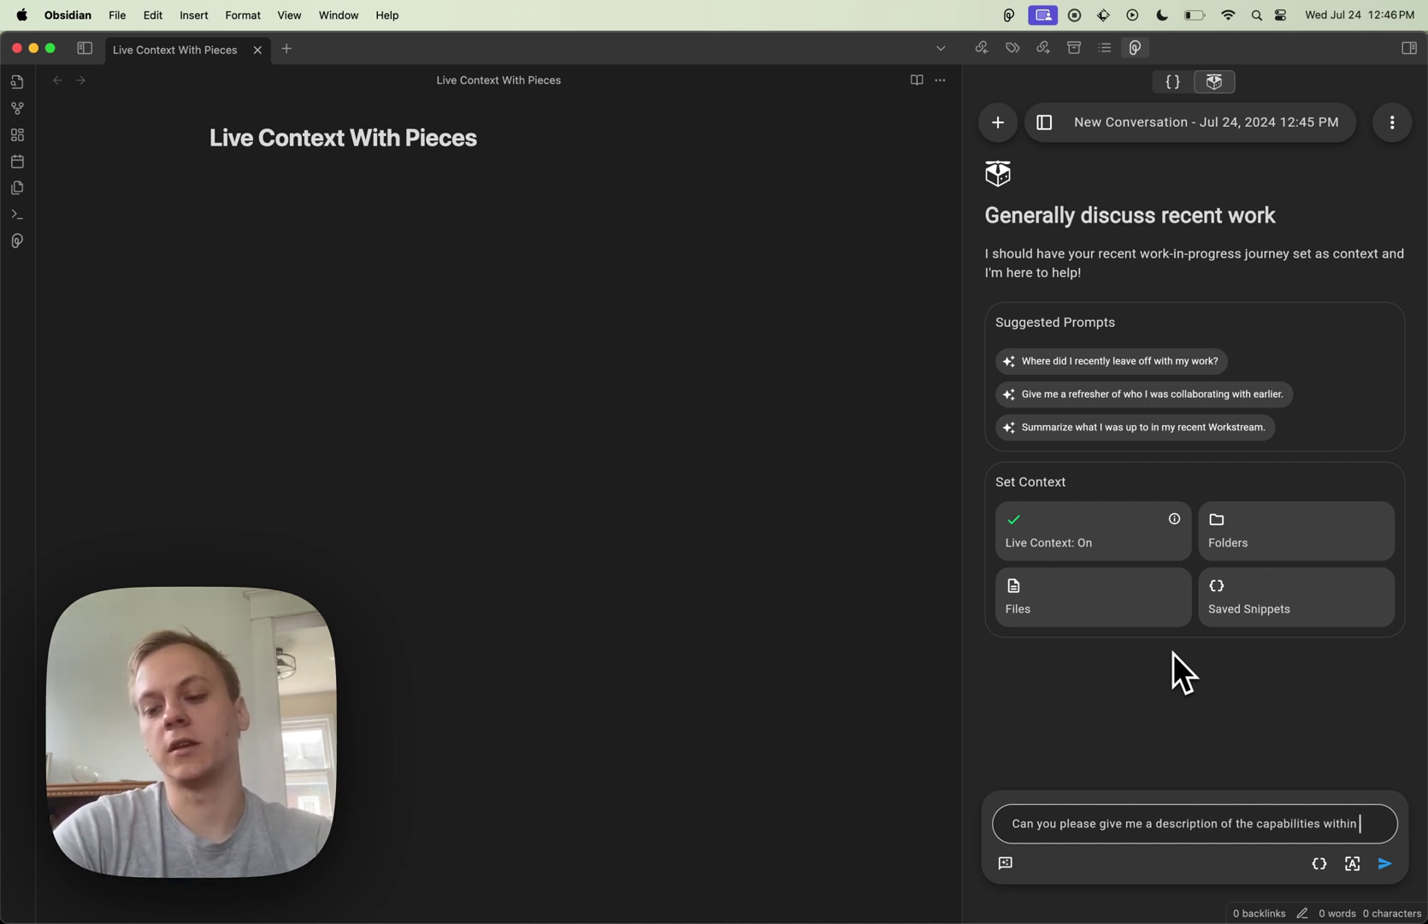
pyautogui.write('the pieces-raycast extension')
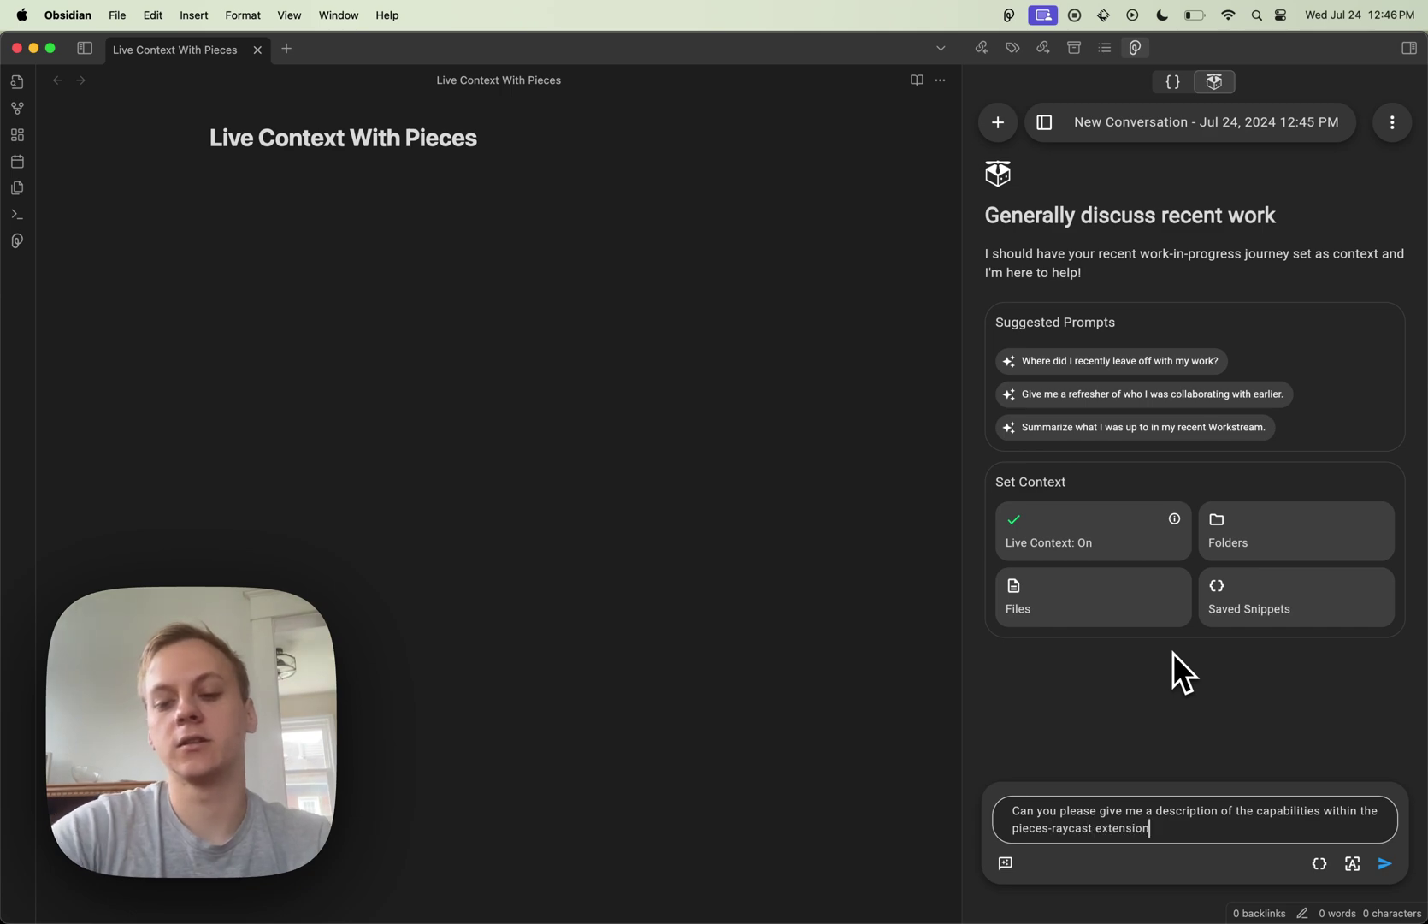
pyautogui.press('Return')
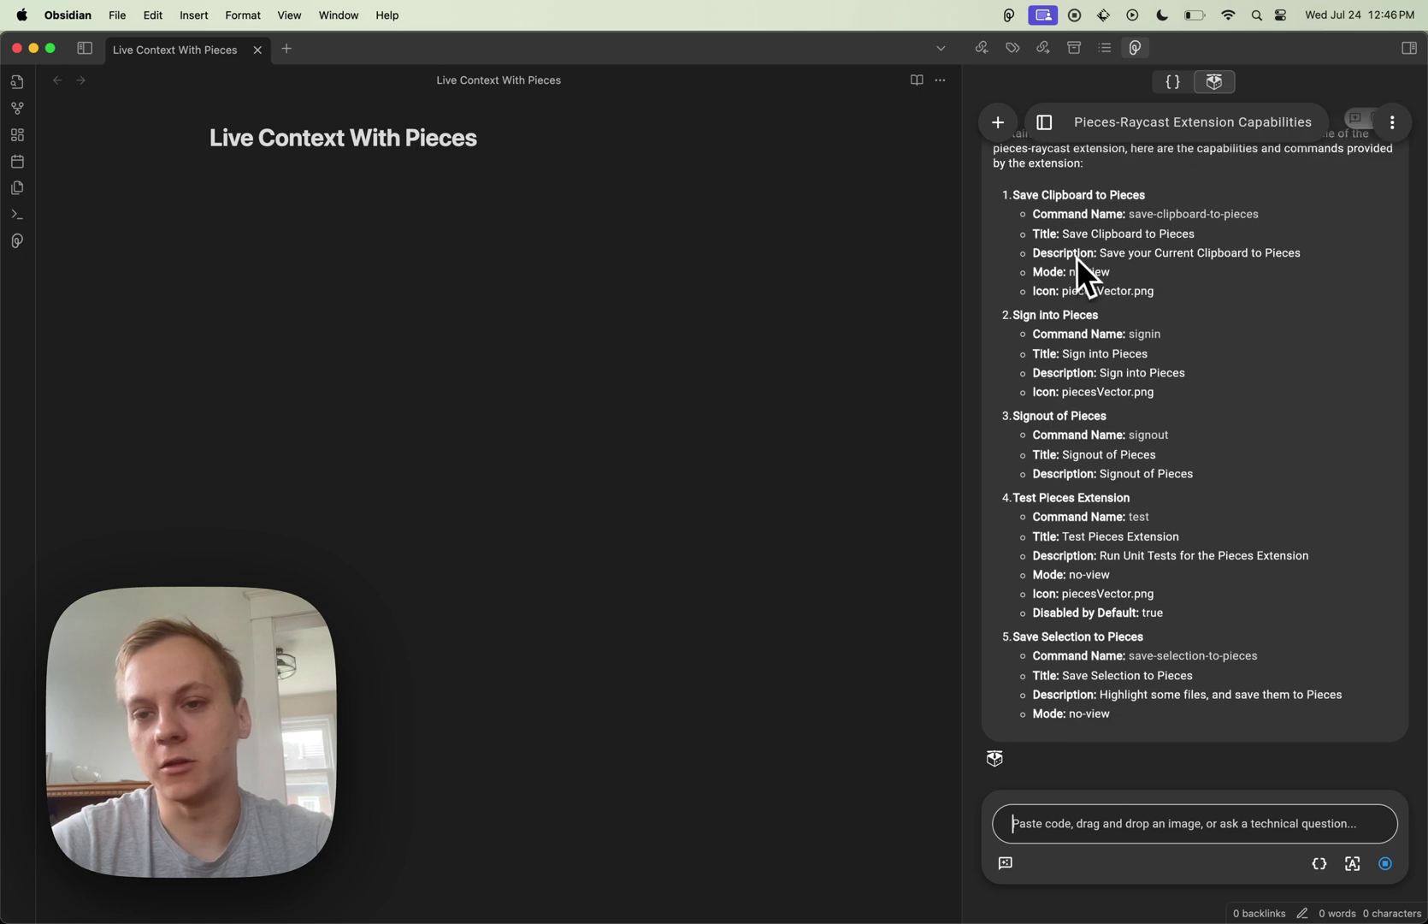
# Scroll through Copilot's reply detailing the nine pieces-raycast commands and their modes.
pyautogui.scroll(3, 1077, 287)
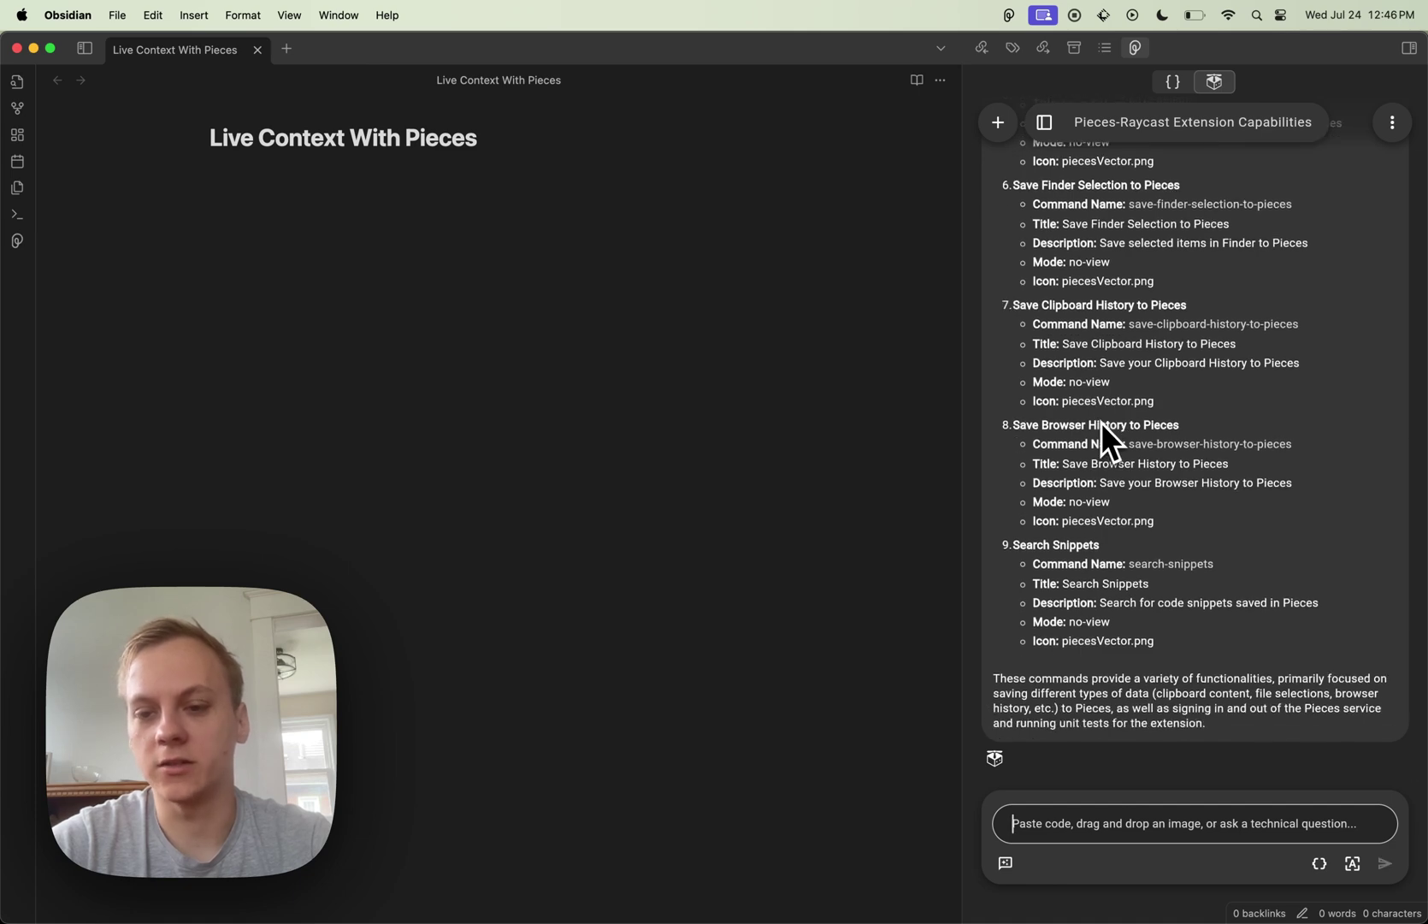
pyautogui.scroll(2, 1100, 422)
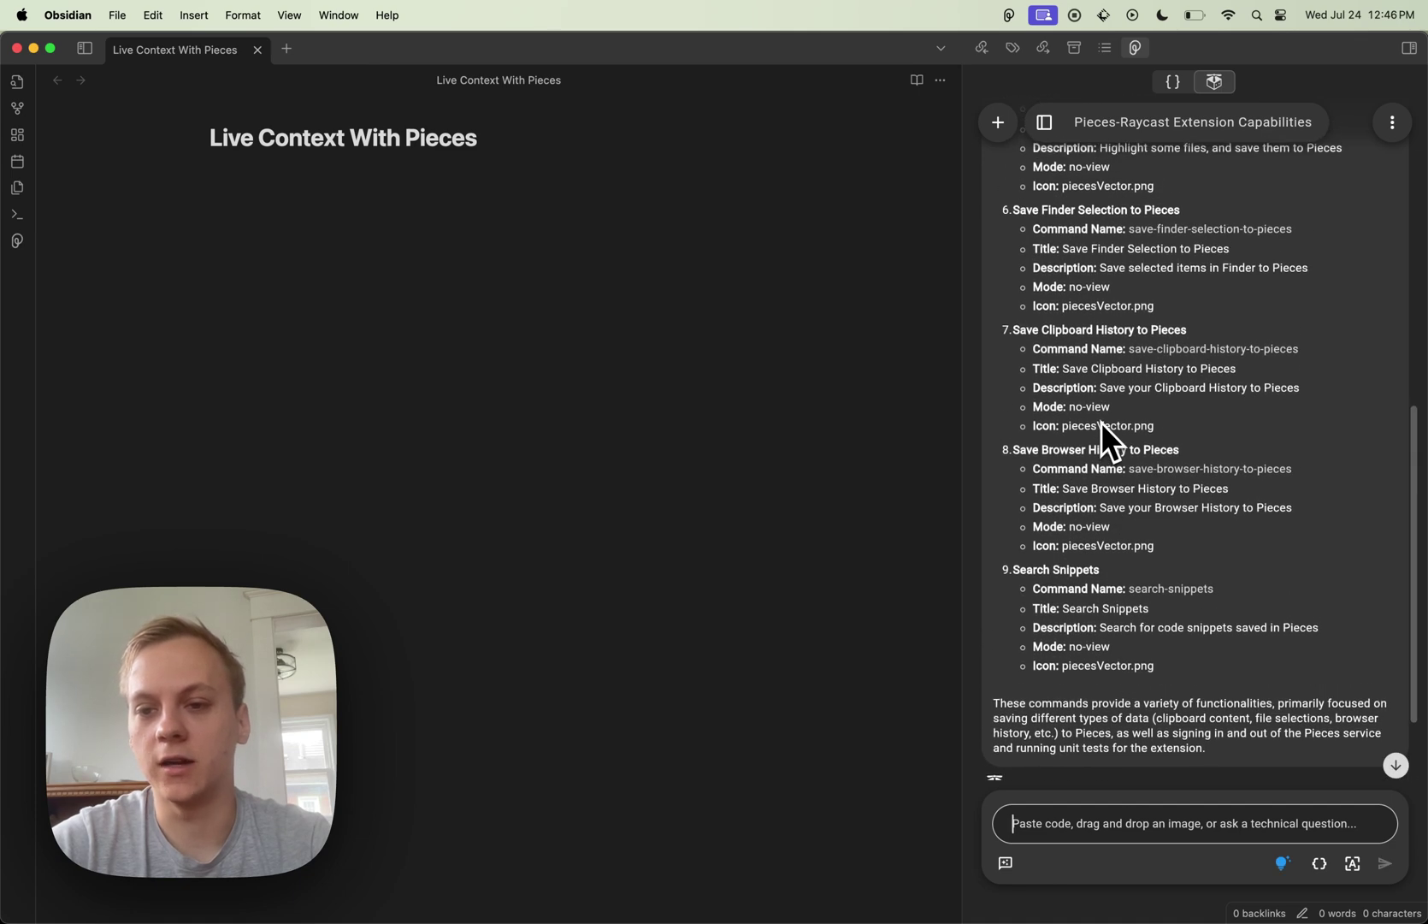
pyautogui.scroll(4, 1100, 422)
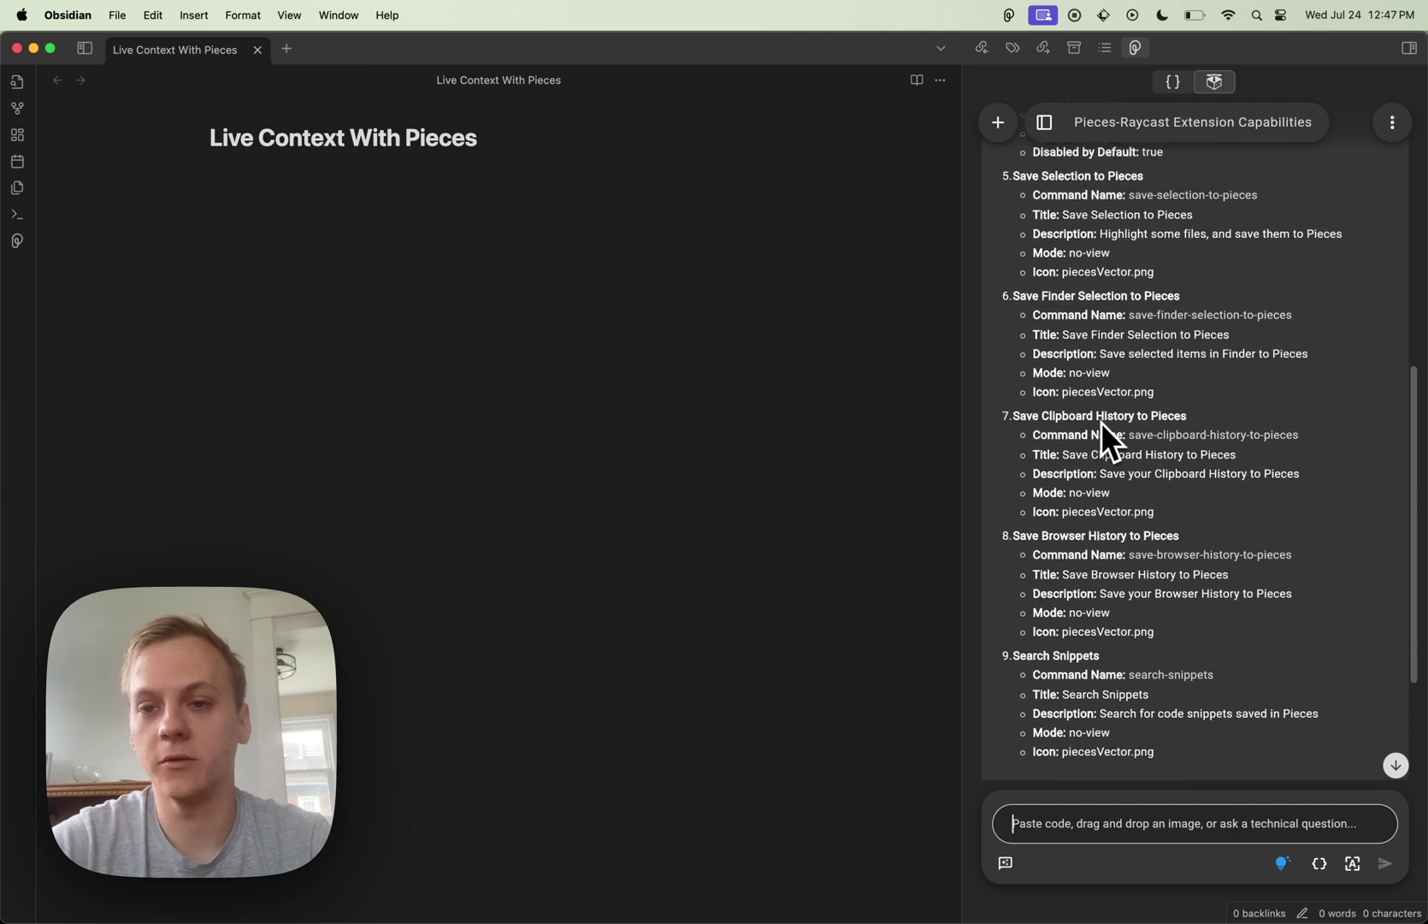
pyautogui.scroll(5, 1100, 422)
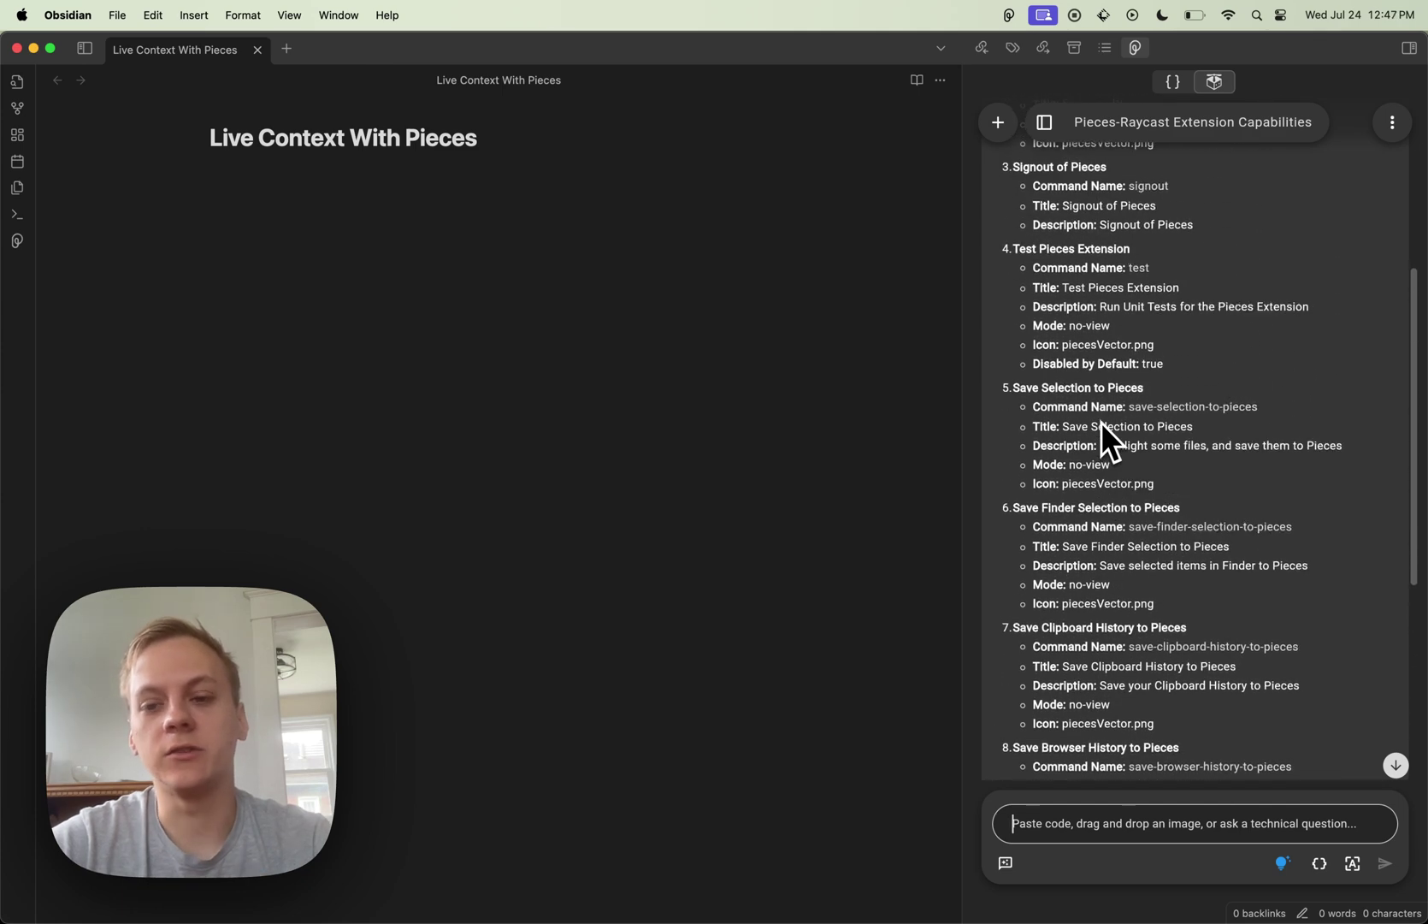
pyautogui.scroll(1, 1100, 422)
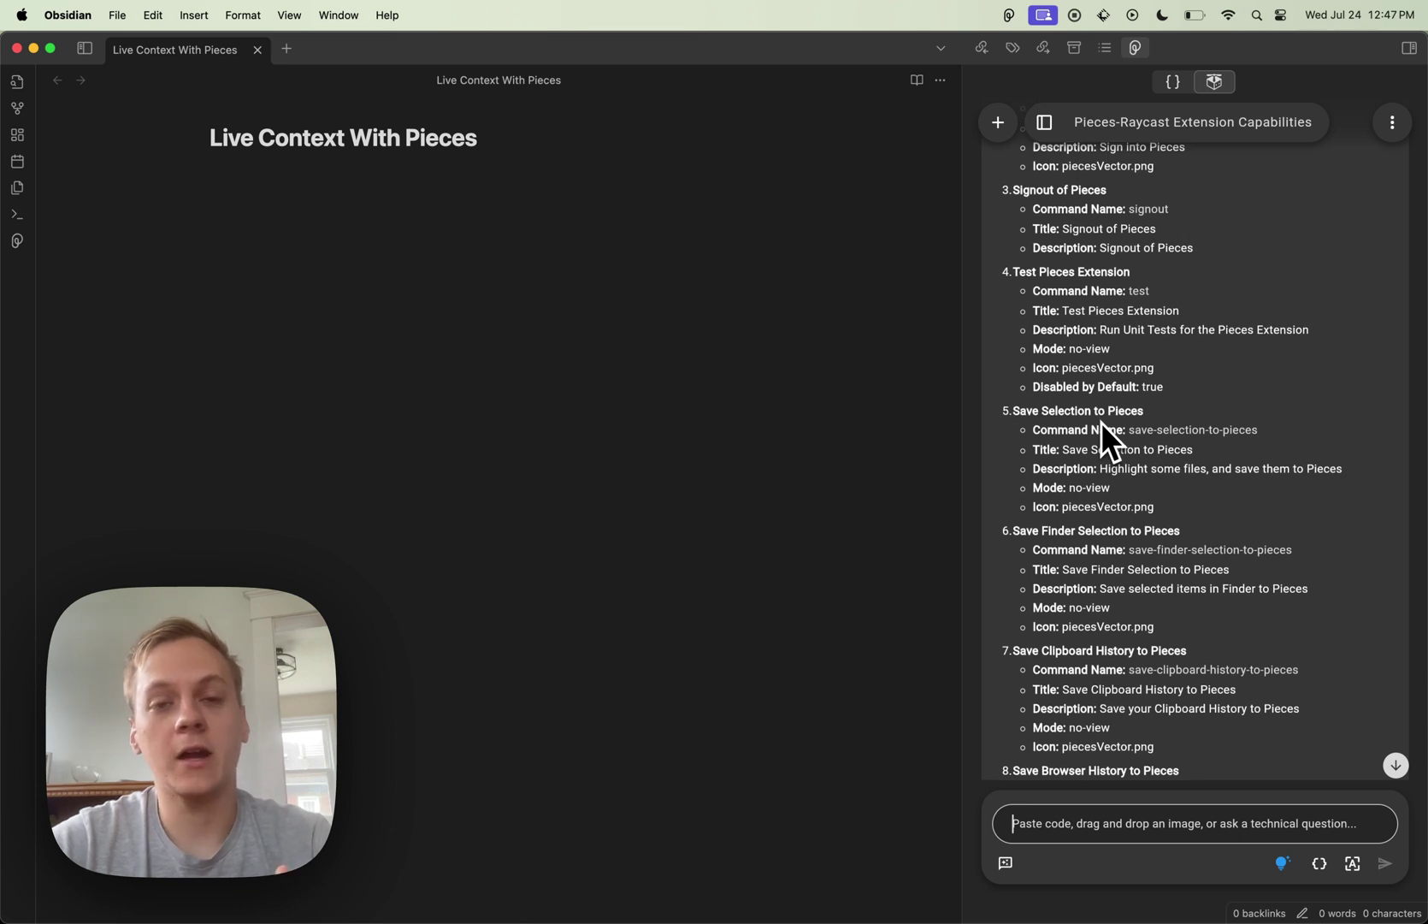